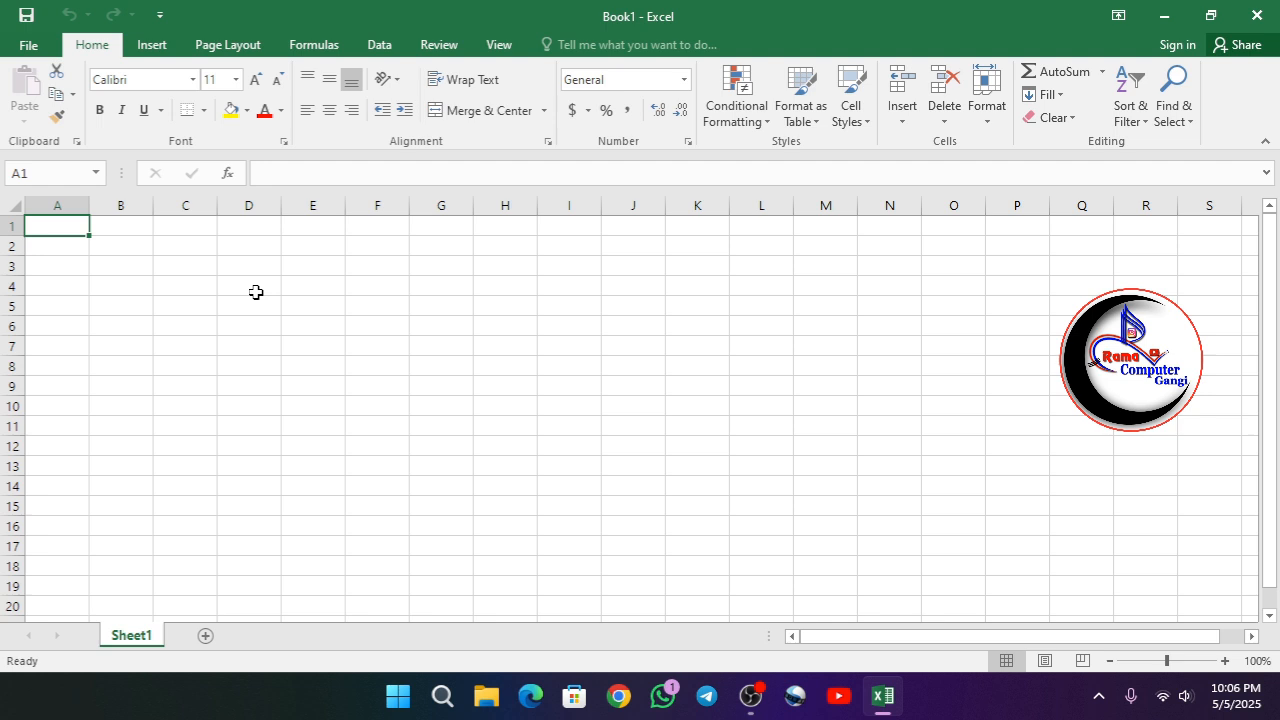
pyautogui.click(137, 279)
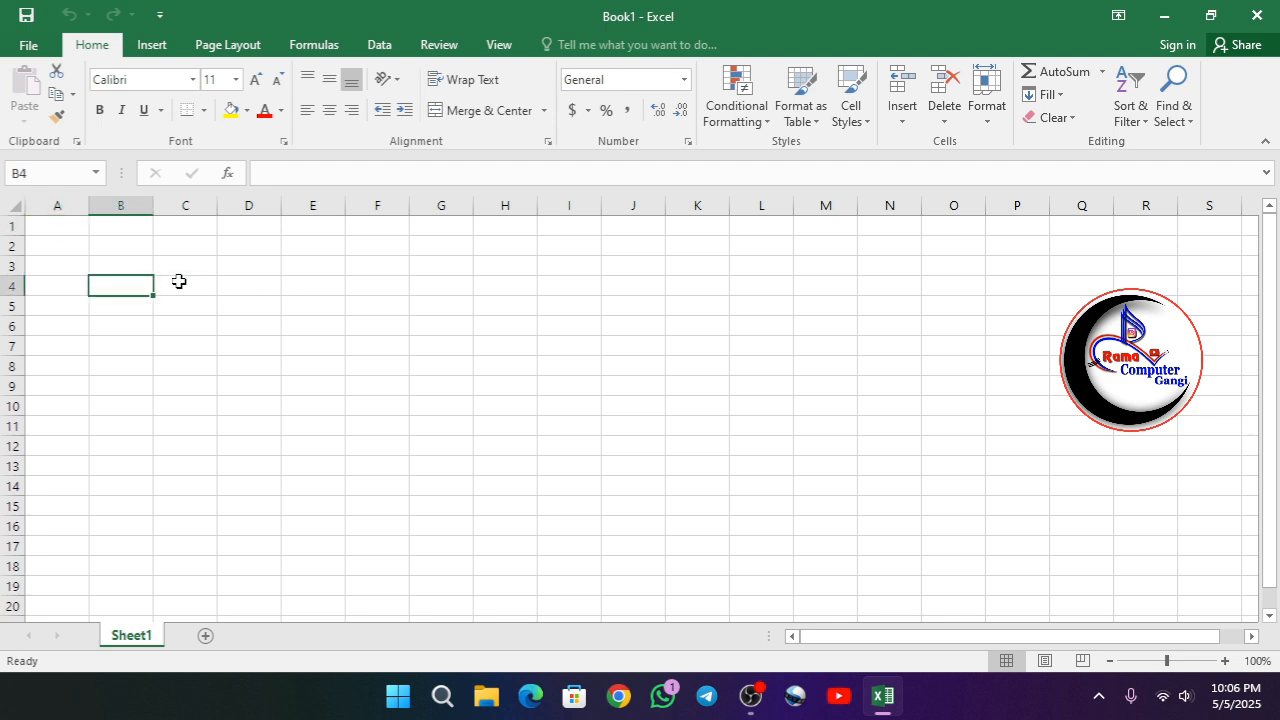
pyautogui.click(181, 280)
pyautogui.click(196, 242)
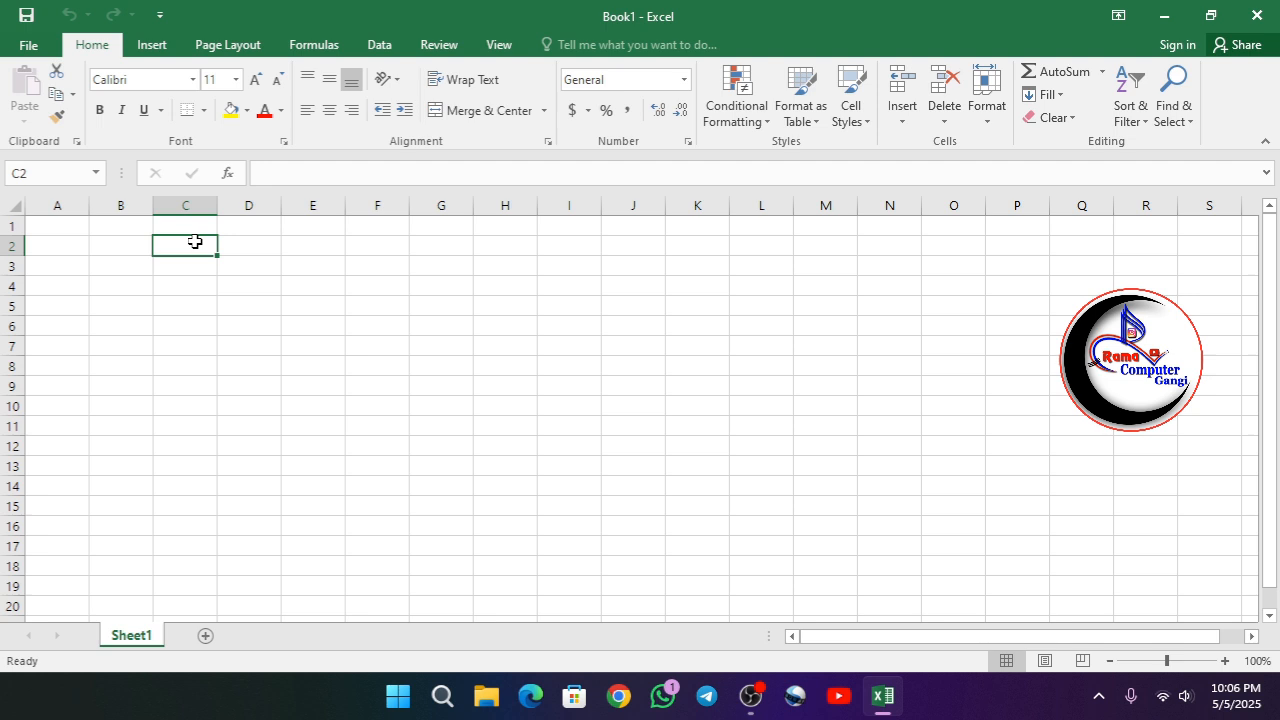
# Enter the column headers "Sr. No." in A1 and "Name" in B1
pyautogui.click(57, 228)
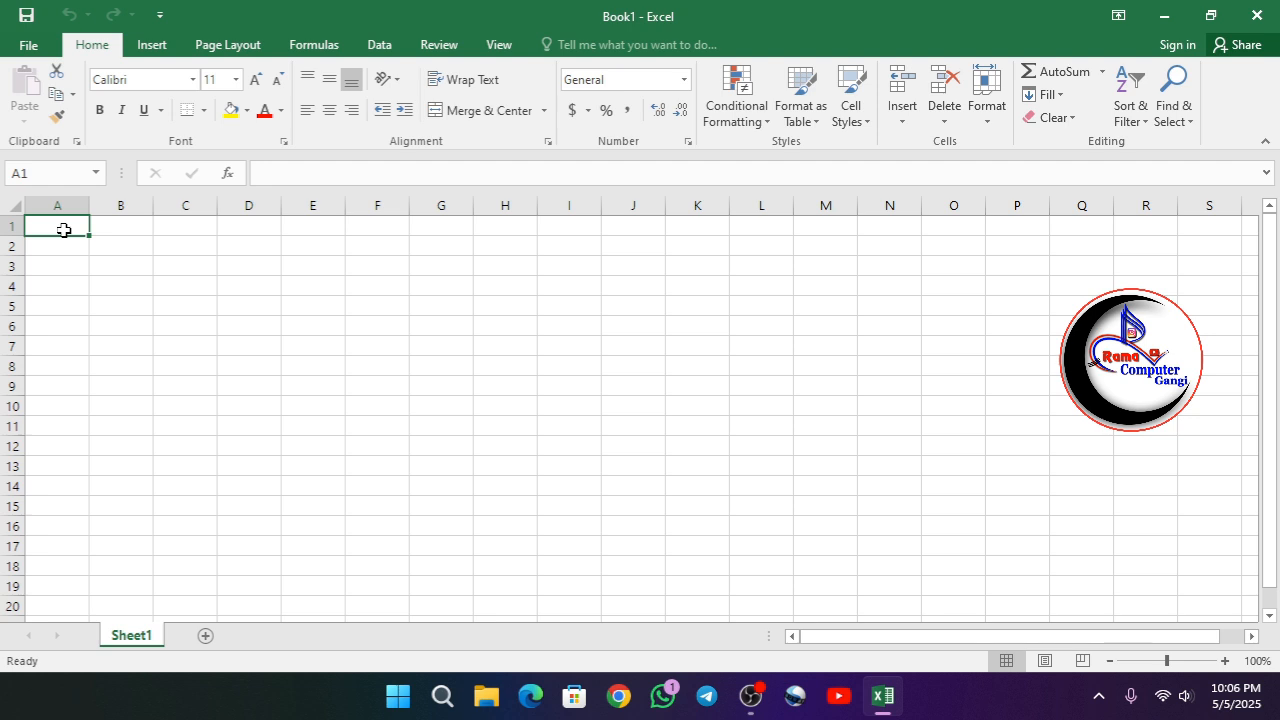
pyautogui.write('Sr')
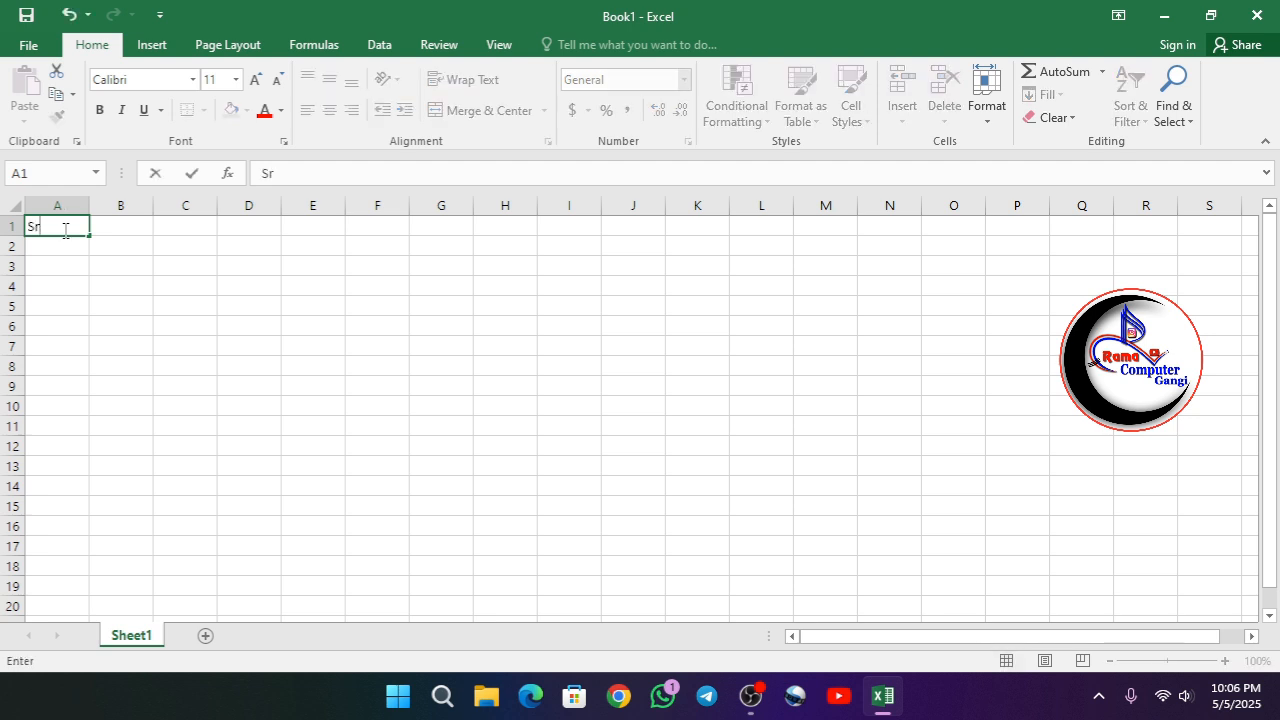
pyautogui.write('. No.')
pyautogui.press('Tab')
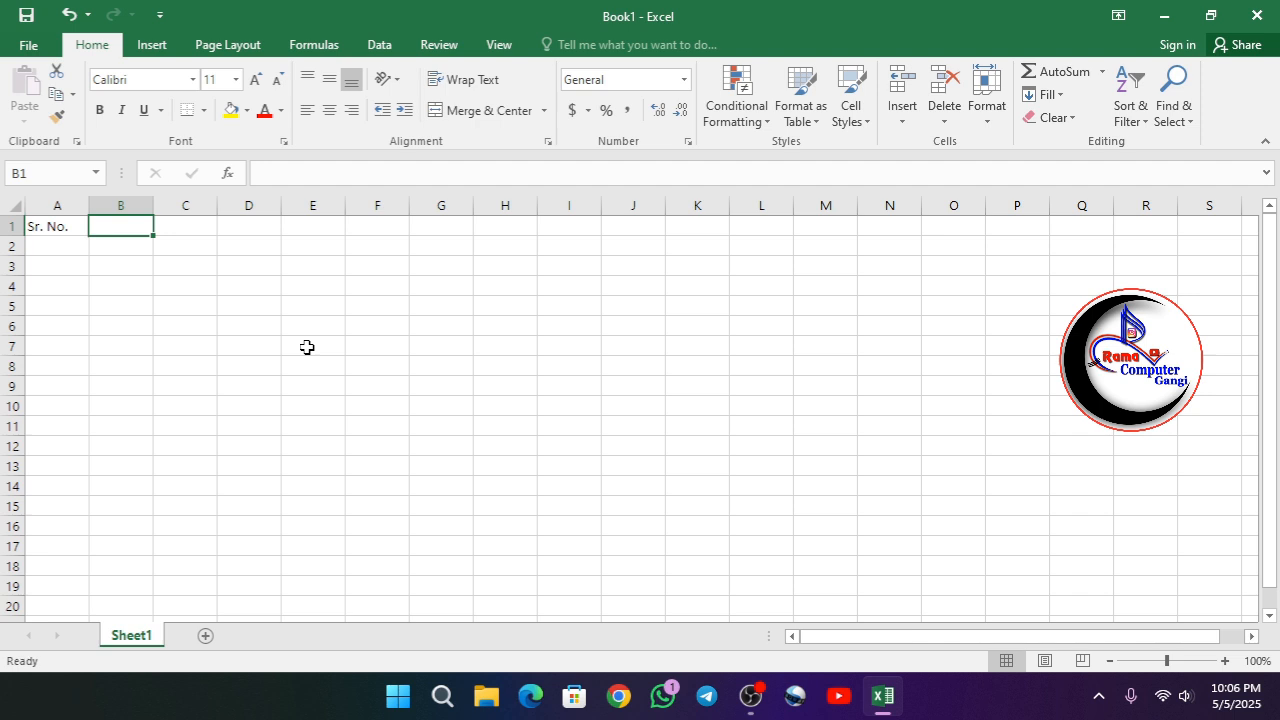
pyautogui.write('Name')
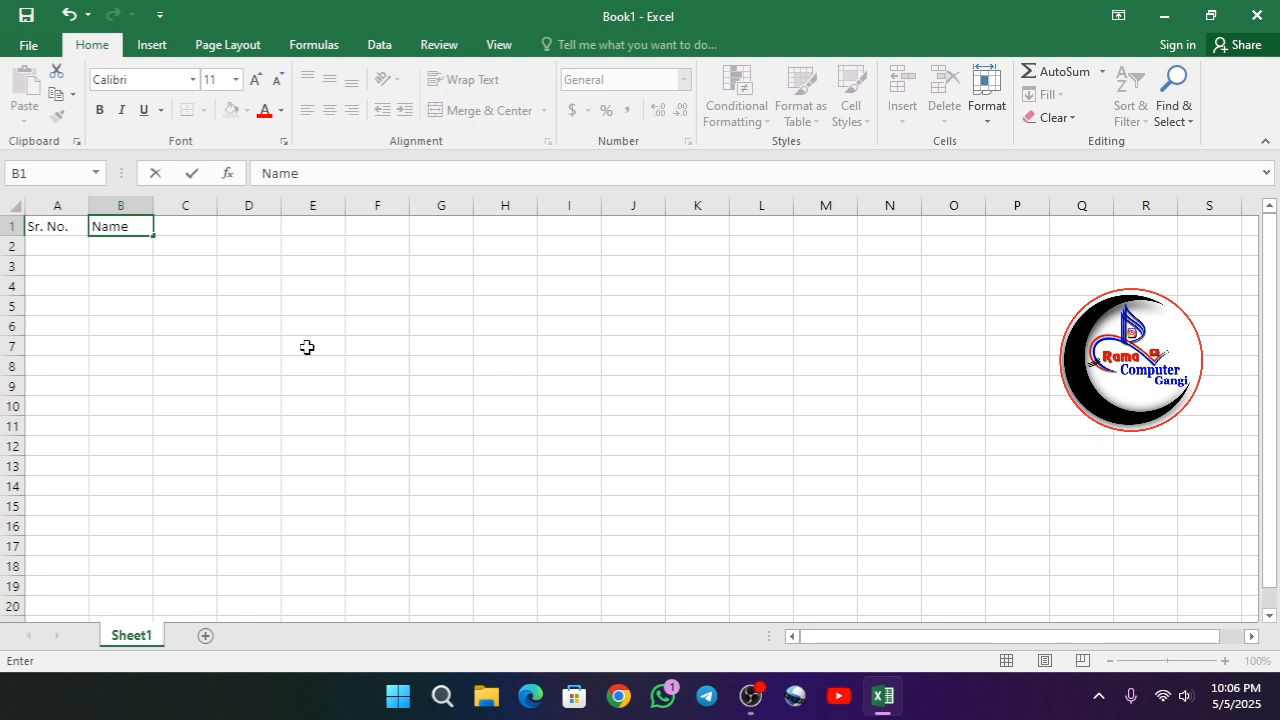
pyautogui.press('Tab')
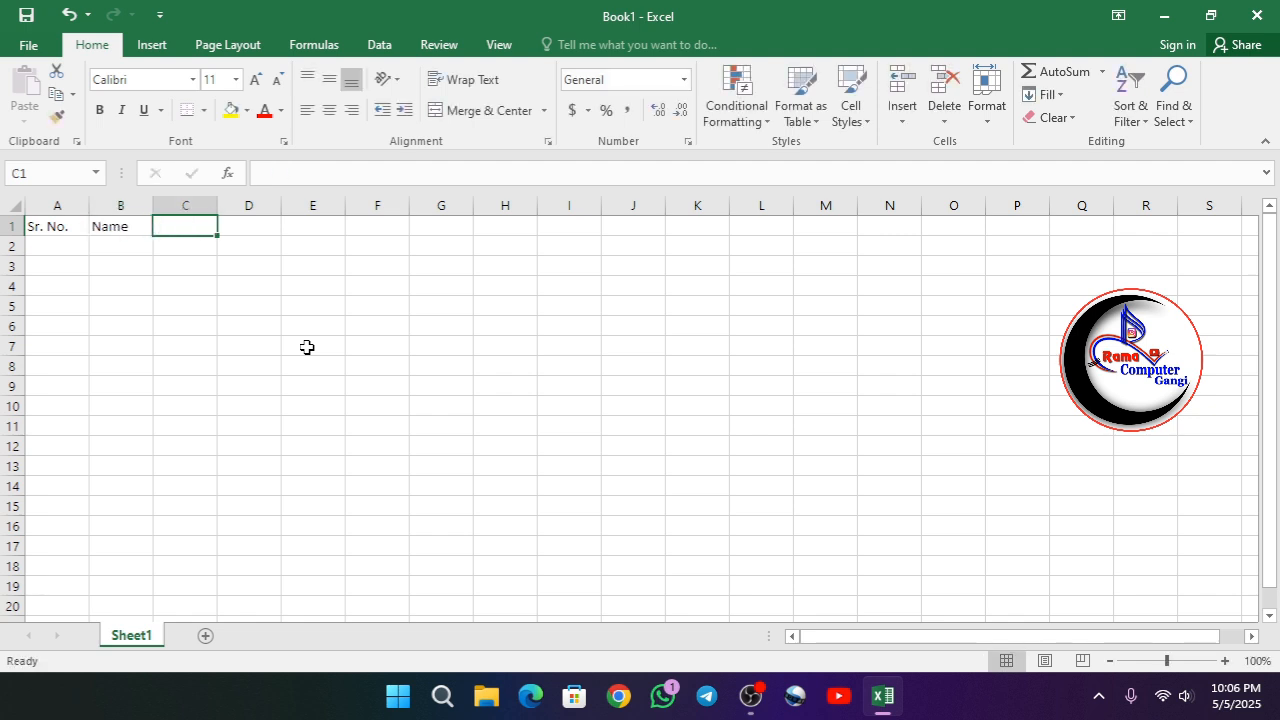
# Enter the header "Principal Amount" in C1 and autofit column C to its text
pyautogui.write('P')
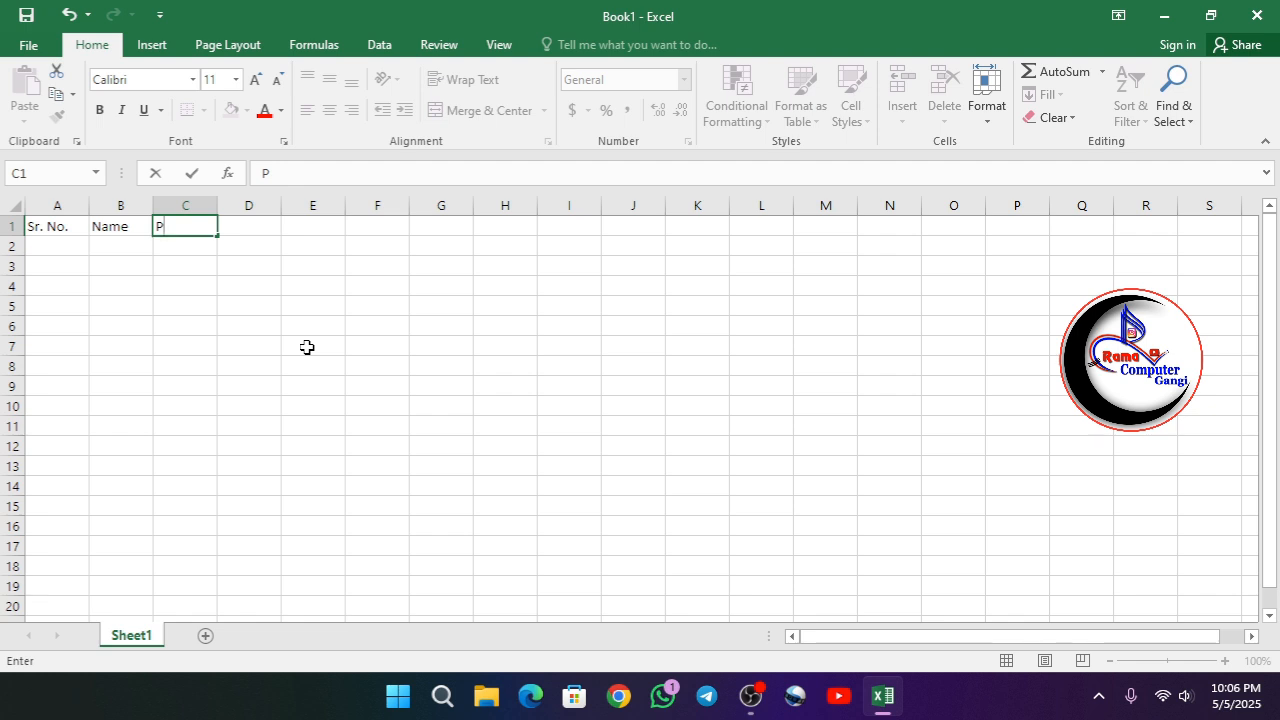
pyautogui.write('rincipal')
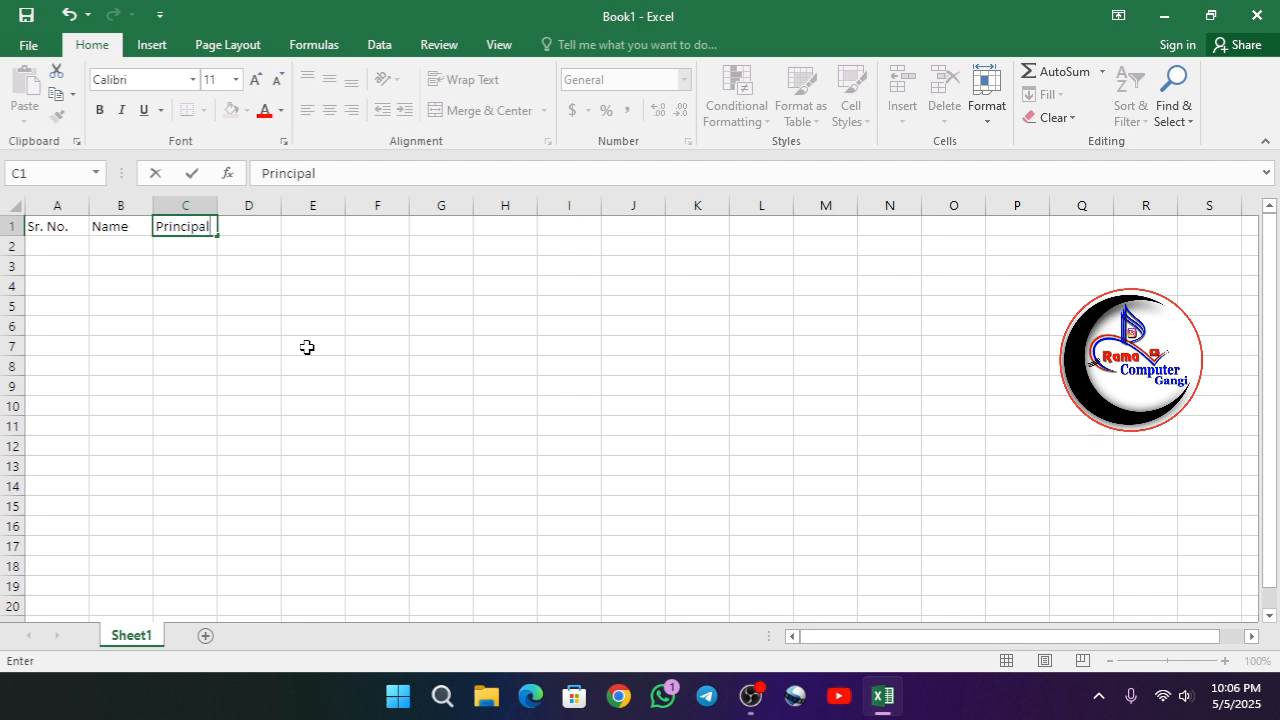
pyautogui.write(' Amount')
pyautogui.press('Tab')
pyautogui.doubleClick(217, 206)
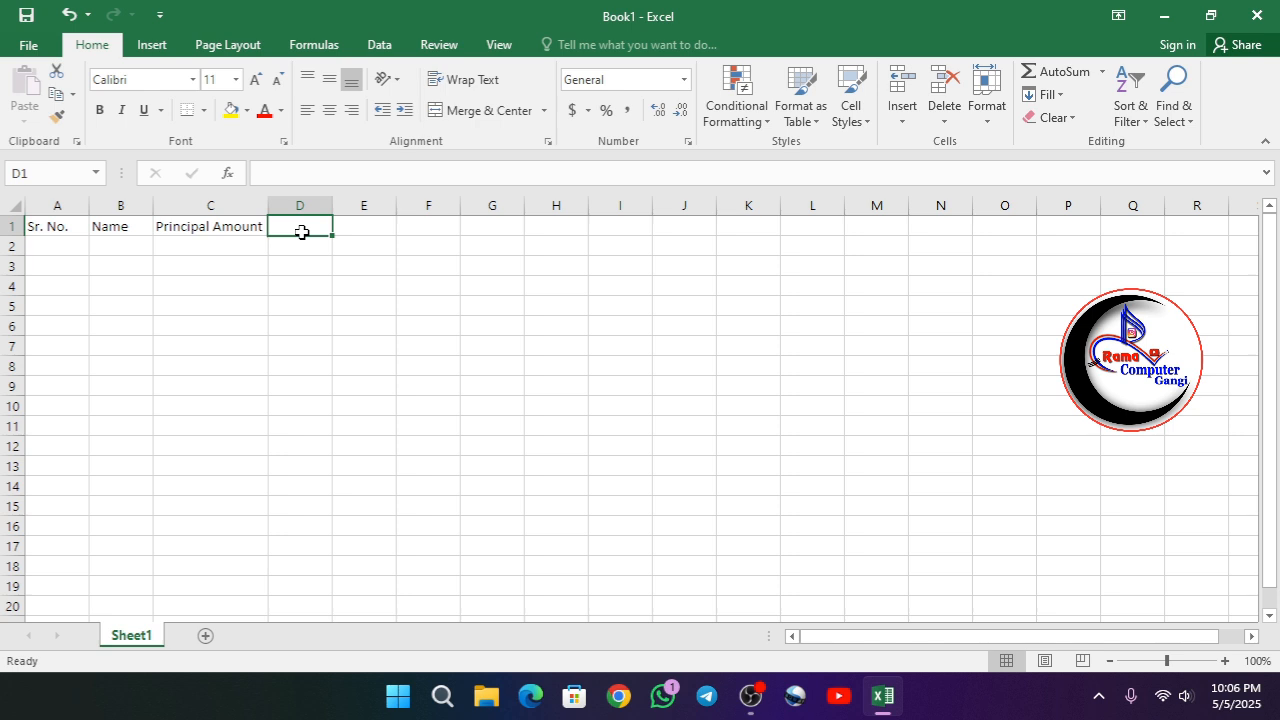
# Enter the headers "Rate" in D1 and "Period (Year)" in E1, and autofit column E
pyautogui.write('Rate')
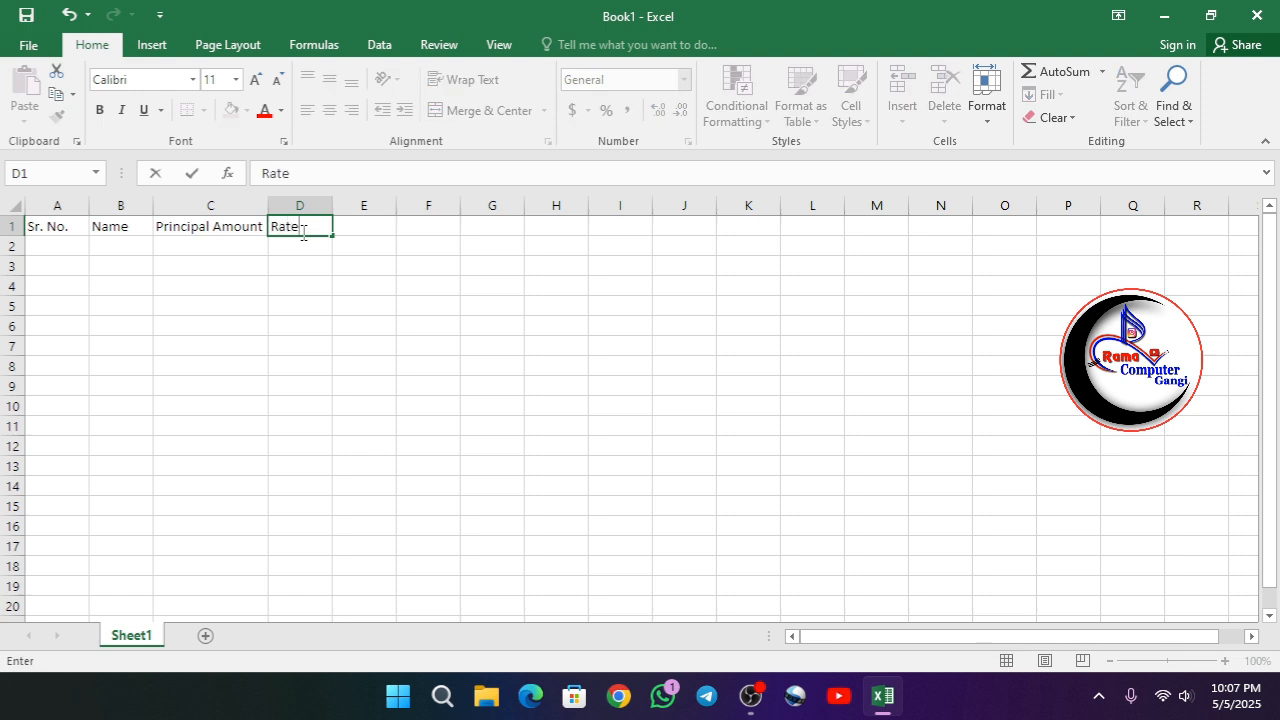
pyautogui.press('Tab')
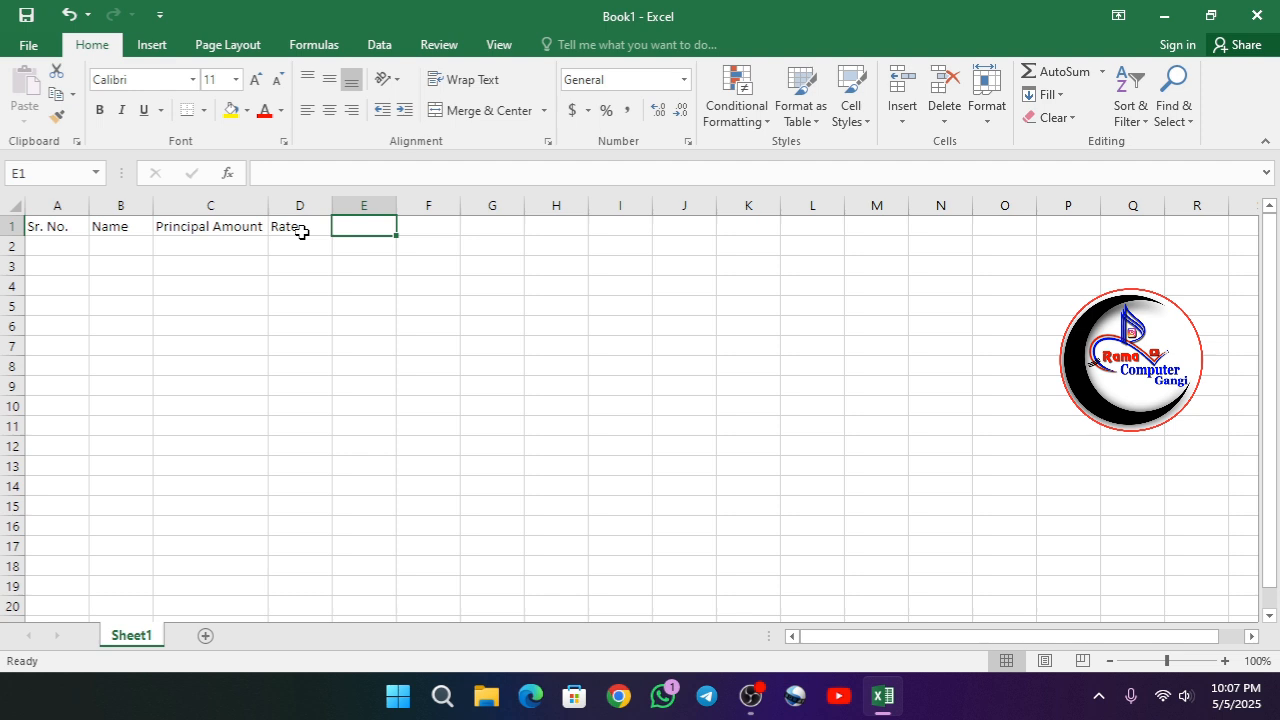
pyautogui.write('Per')
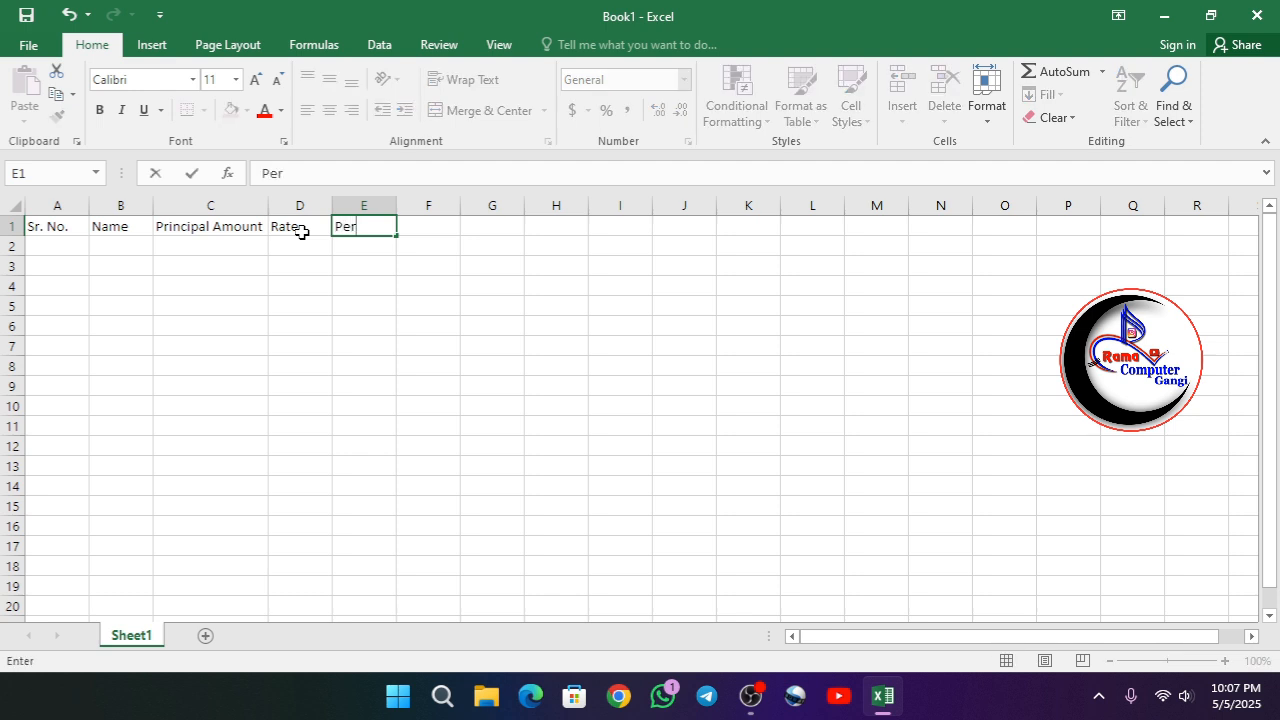
pyautogui.write('iod (Year)')
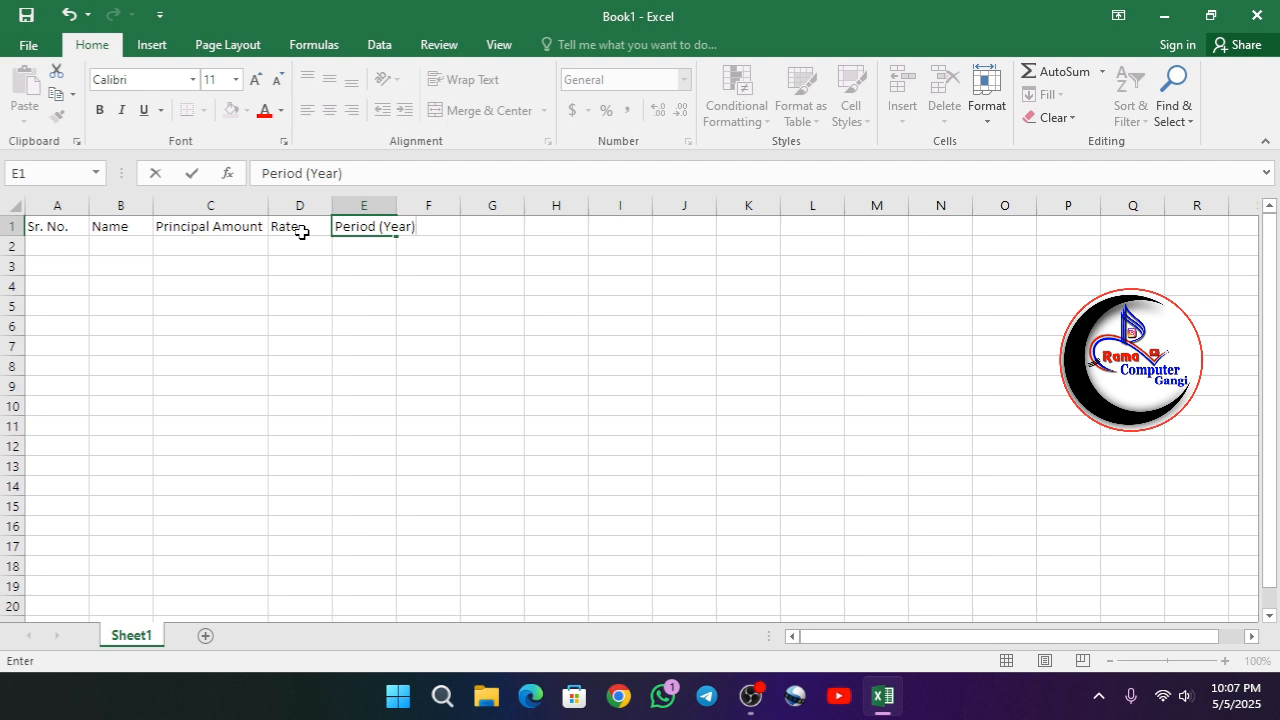
pyautogui.press('Tab')
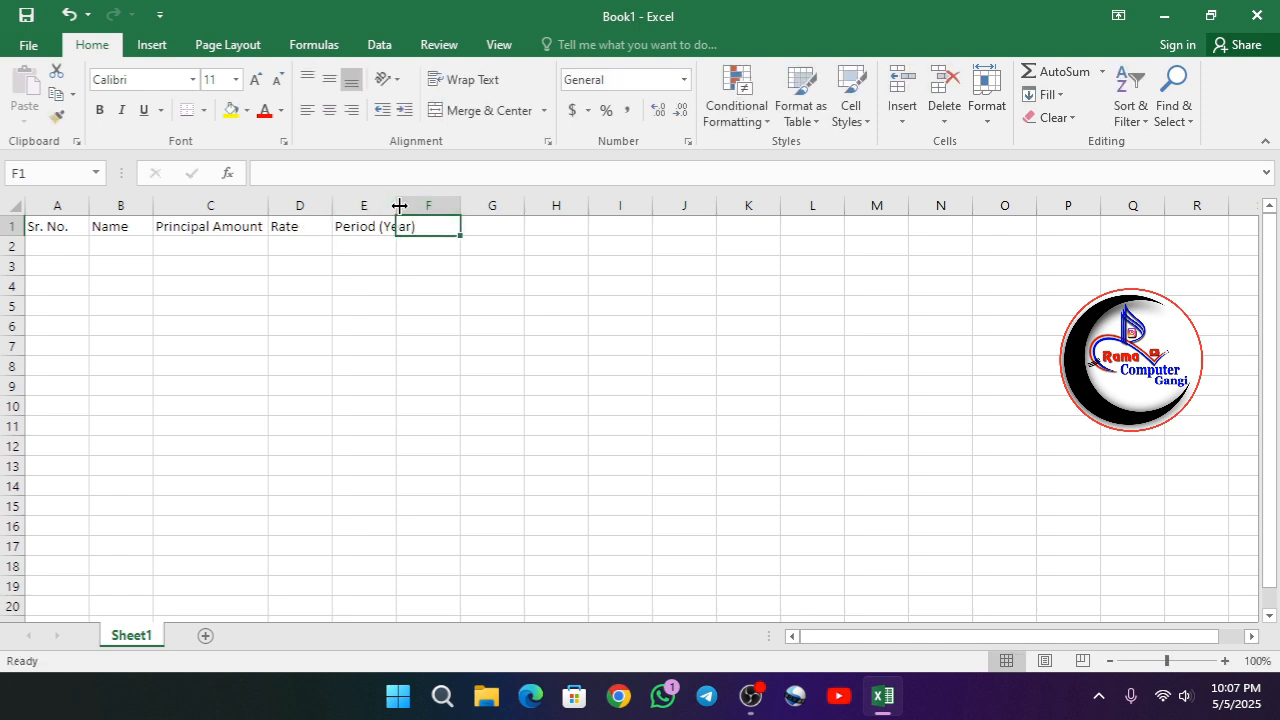
pyautogui.doubleClick(396, 205)
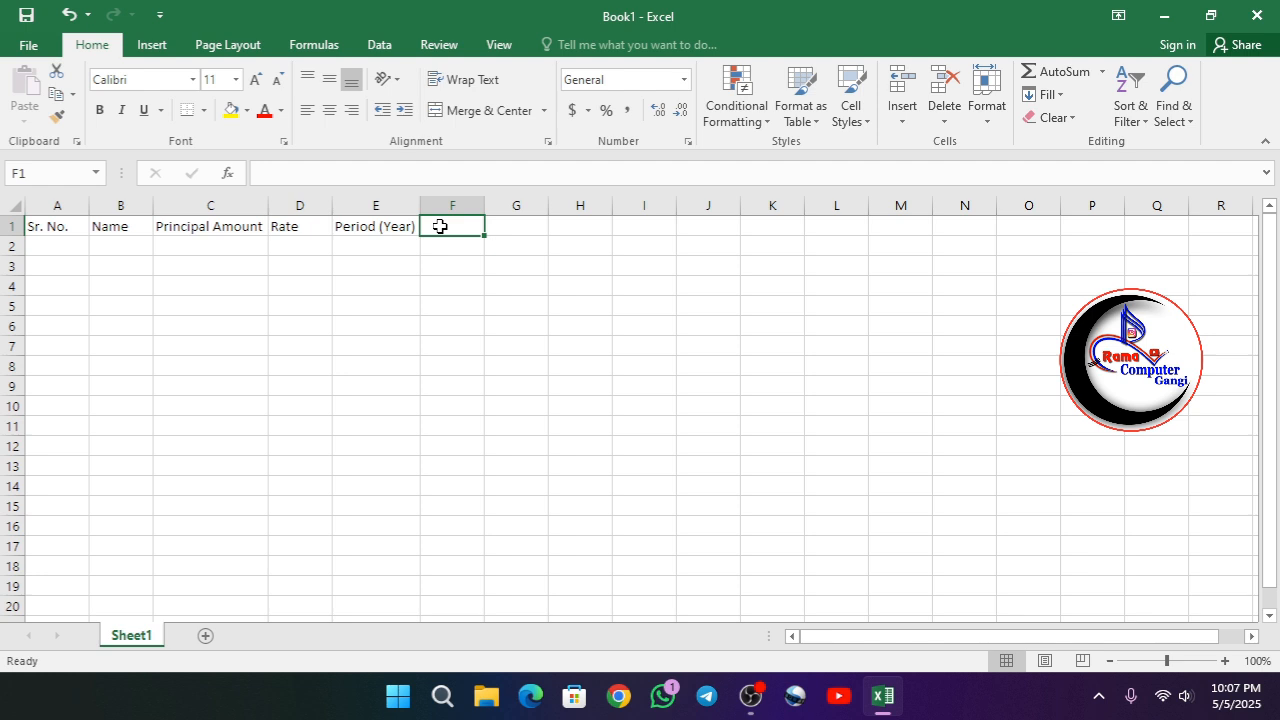
# Enter the header "Future Amount" in F1 and autofit column F to its text
pyautogui.write('Fut')
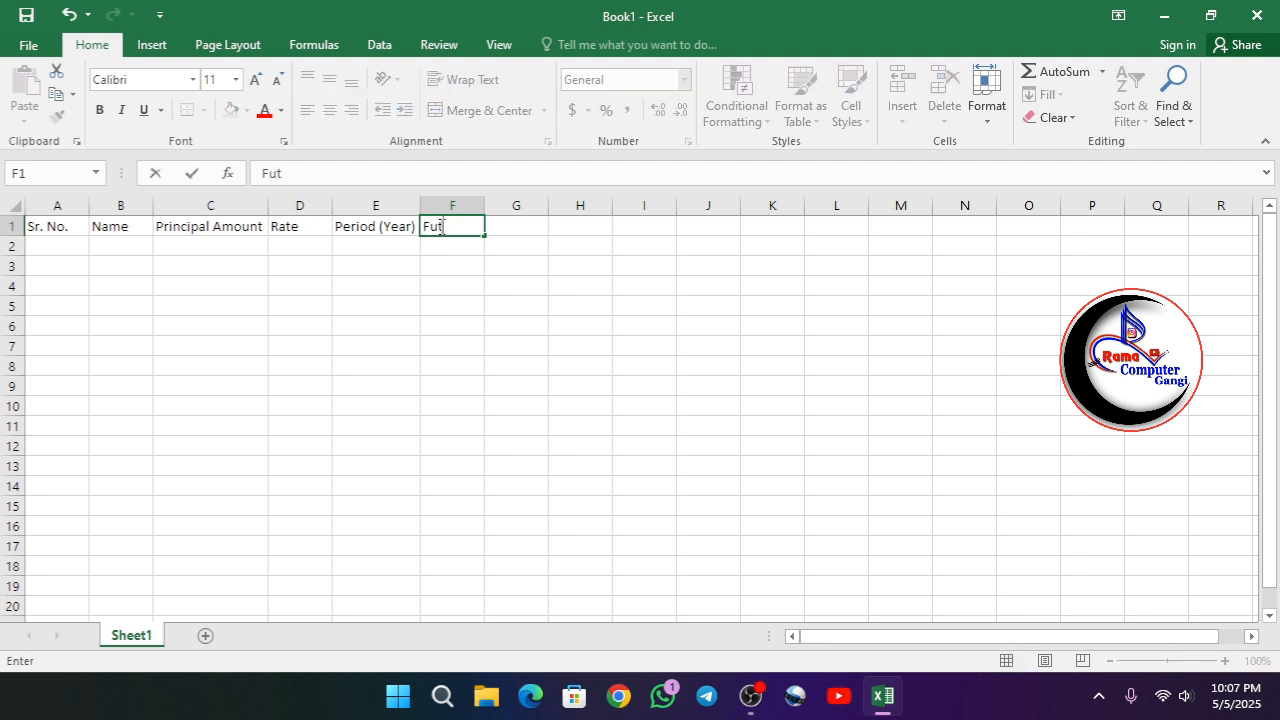
pyautogui.write('ure Amount')
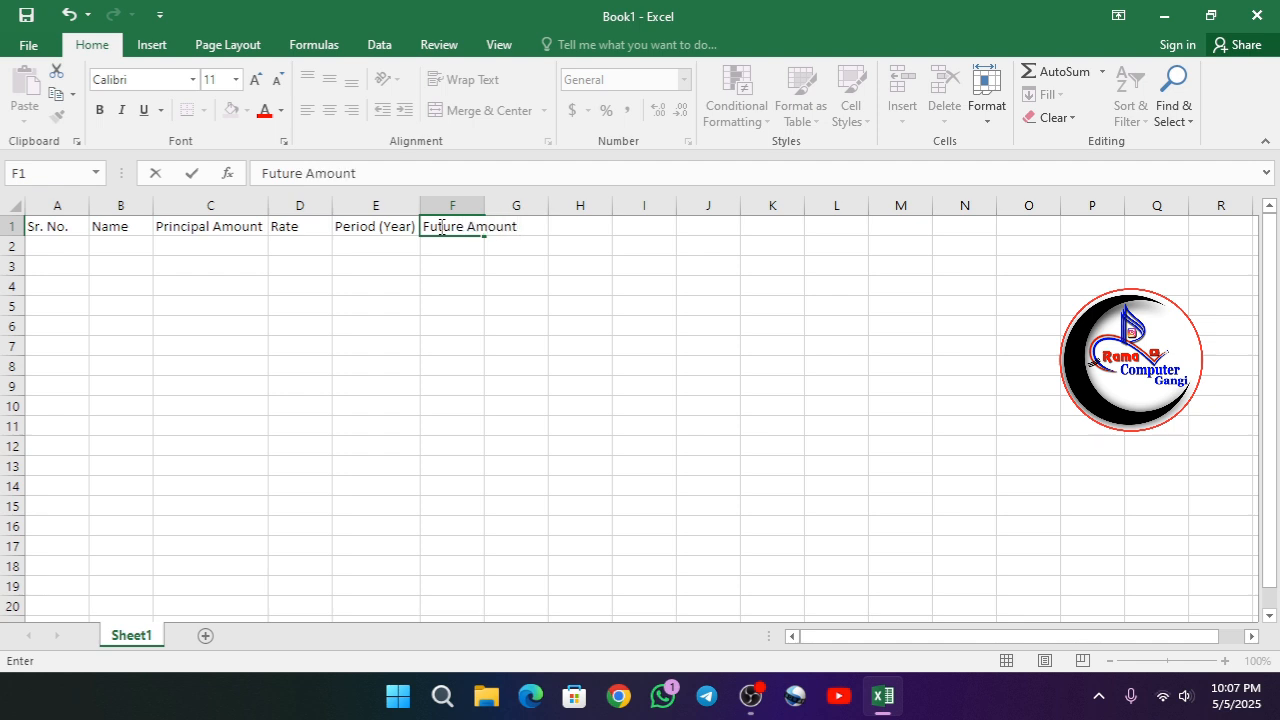
pyautogui.click(495, 288)
pyautogui.doubleClick(485, 201)
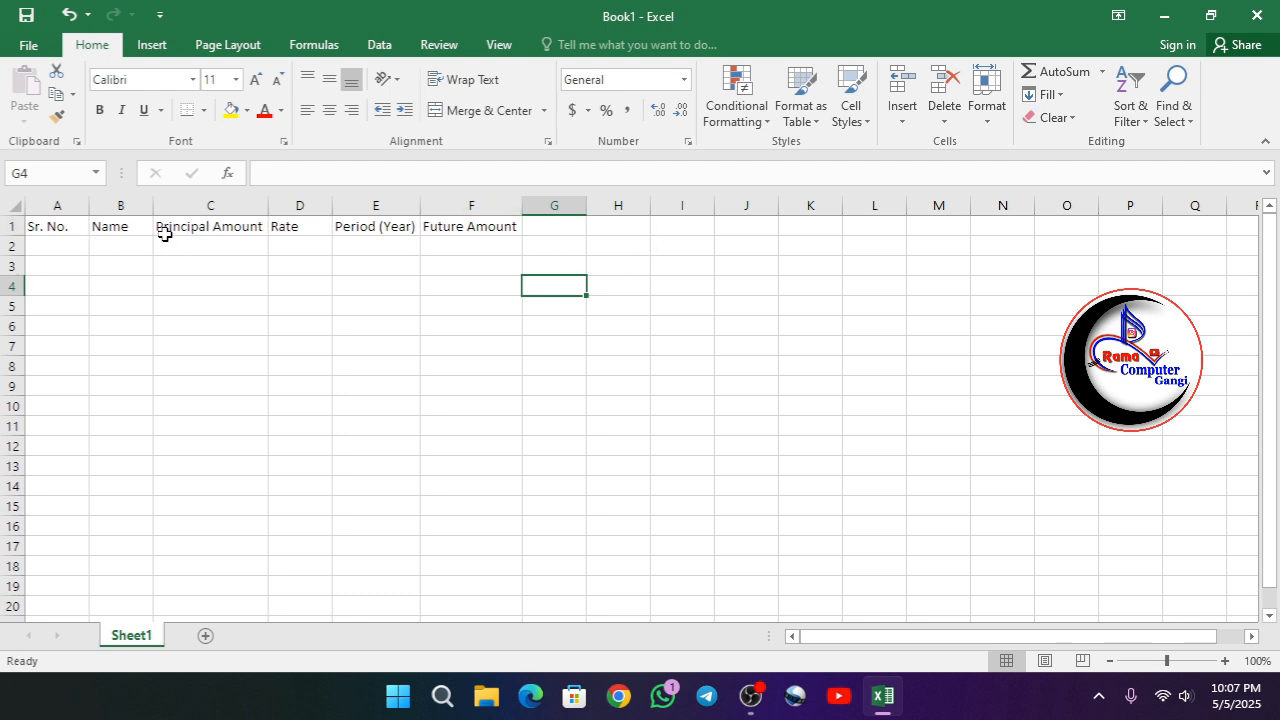
# Number the rows 1 to 7 in A2:A8 by entering 1 and 2 and filling the series down
pyautogui.click(55, 246)
pyautogui.write('1')
pyautogui.press('Return')
pyautogui.write('2')
pyautogui.click(55, 257)
pyautogui.click(55, 250)
pyautogui.moveTo(55, 255); pyautogui.dragTo(90, 372)
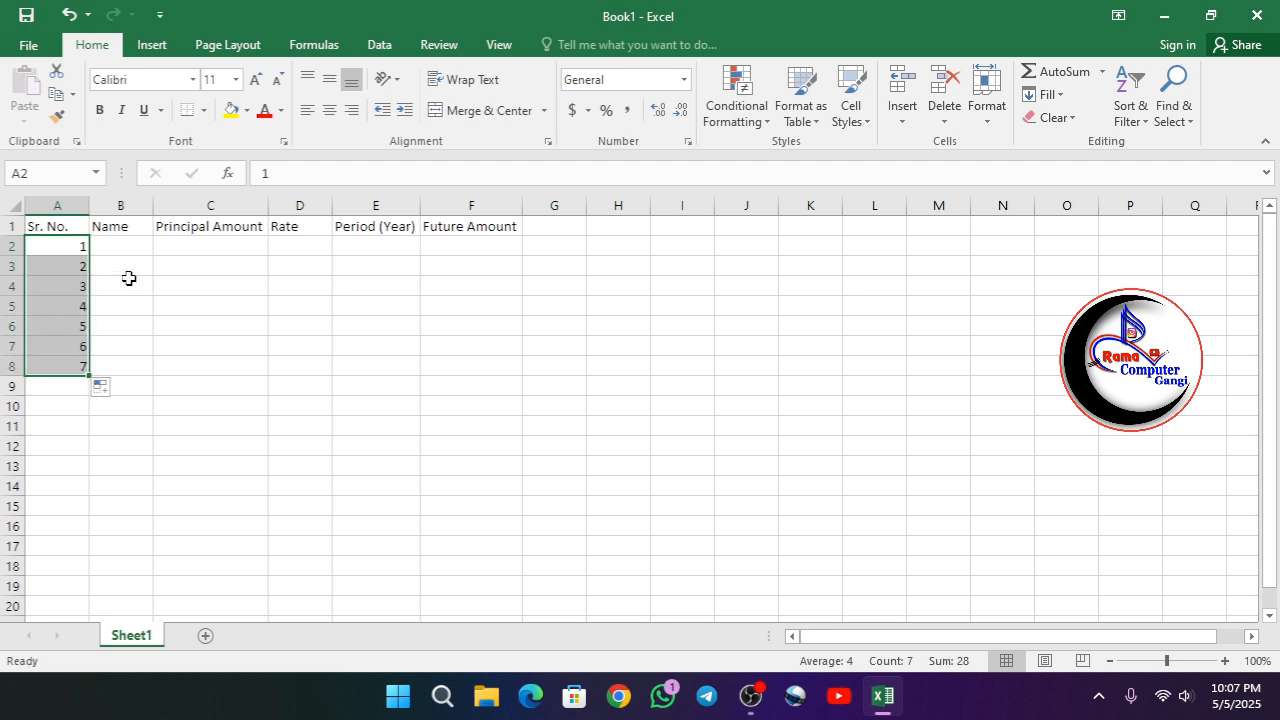
# Enter the first three people's names in cells B2 to B4 of the Name column
pyautogui.click(131, 244)
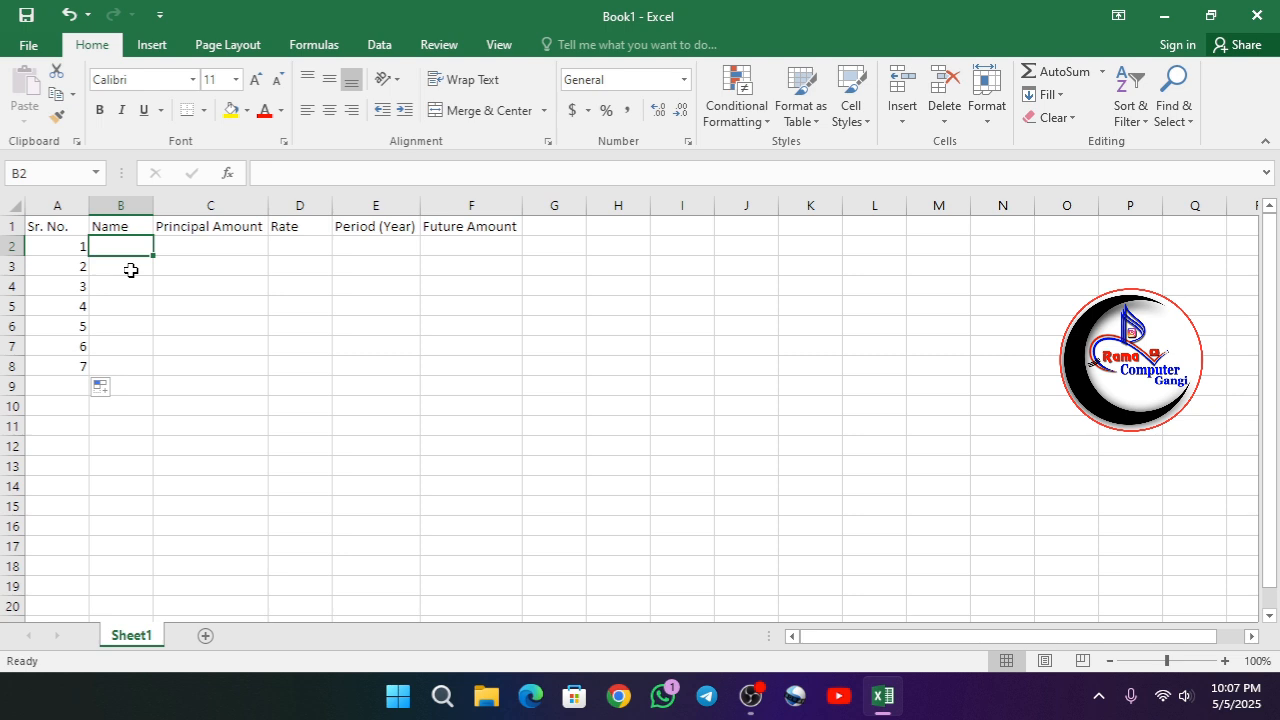
pyautogui.write('mohan')
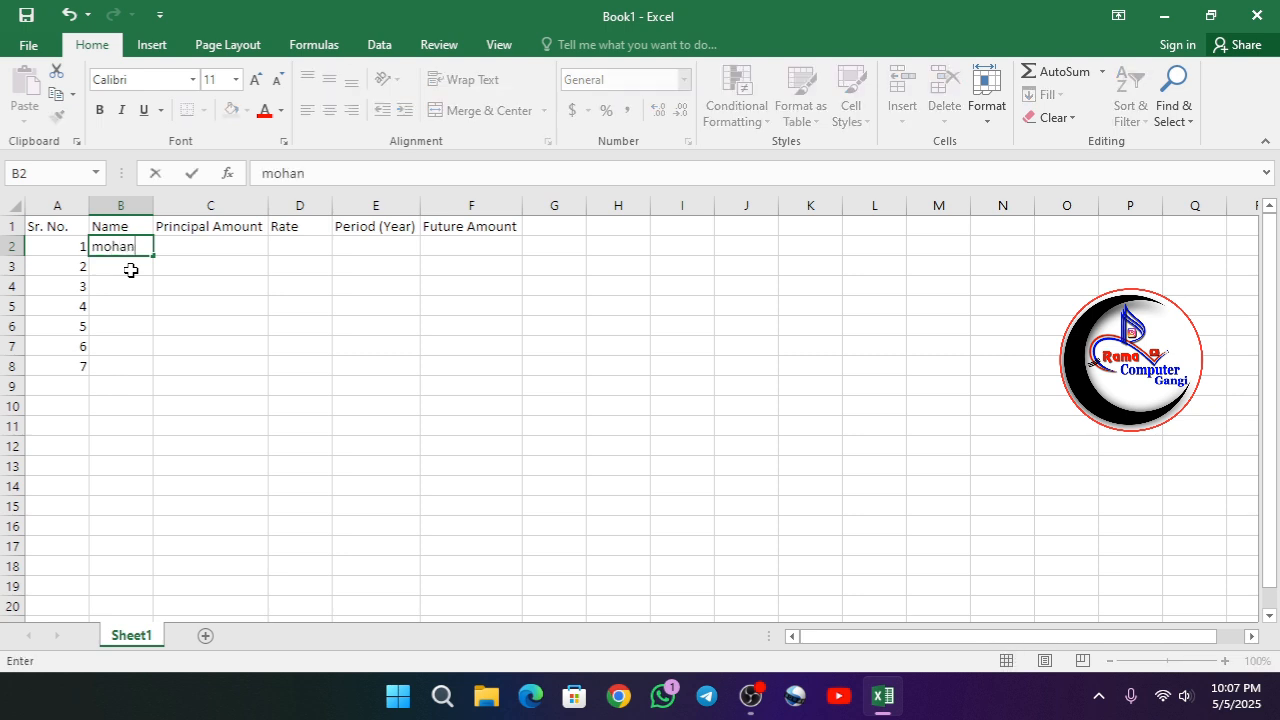
pyautogui.press('Return')
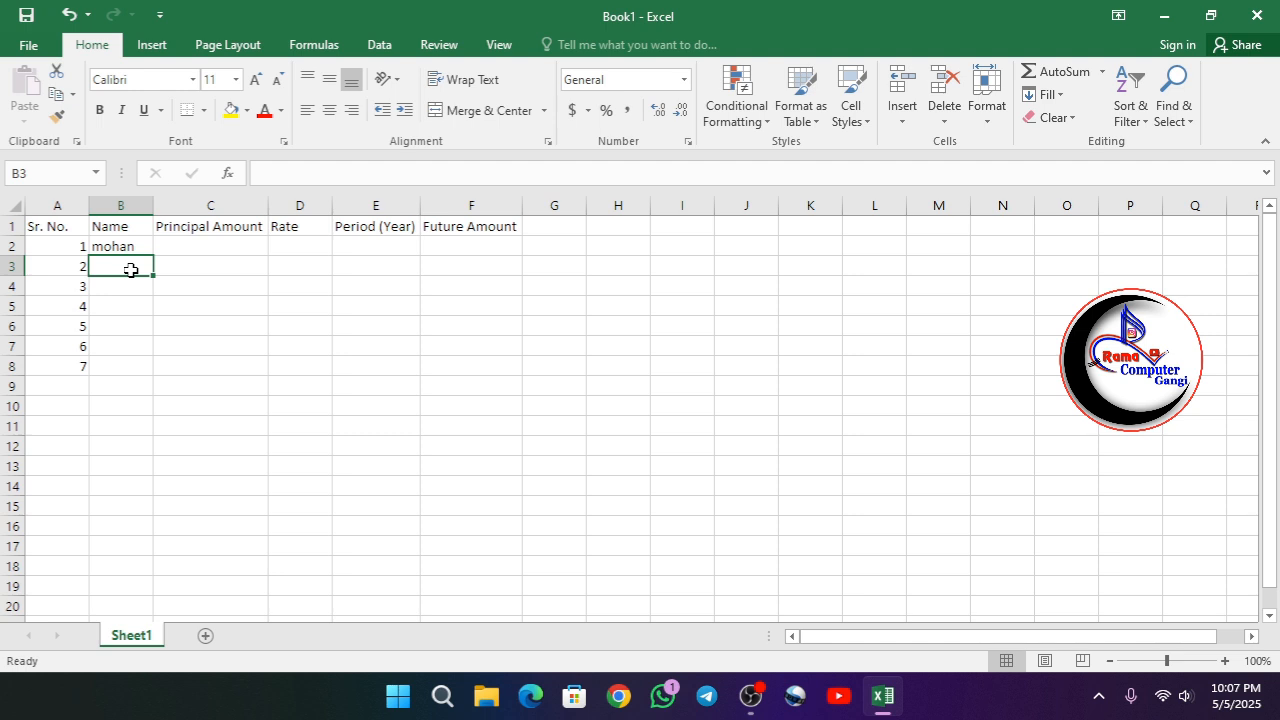
pyautogui.write('sachin')
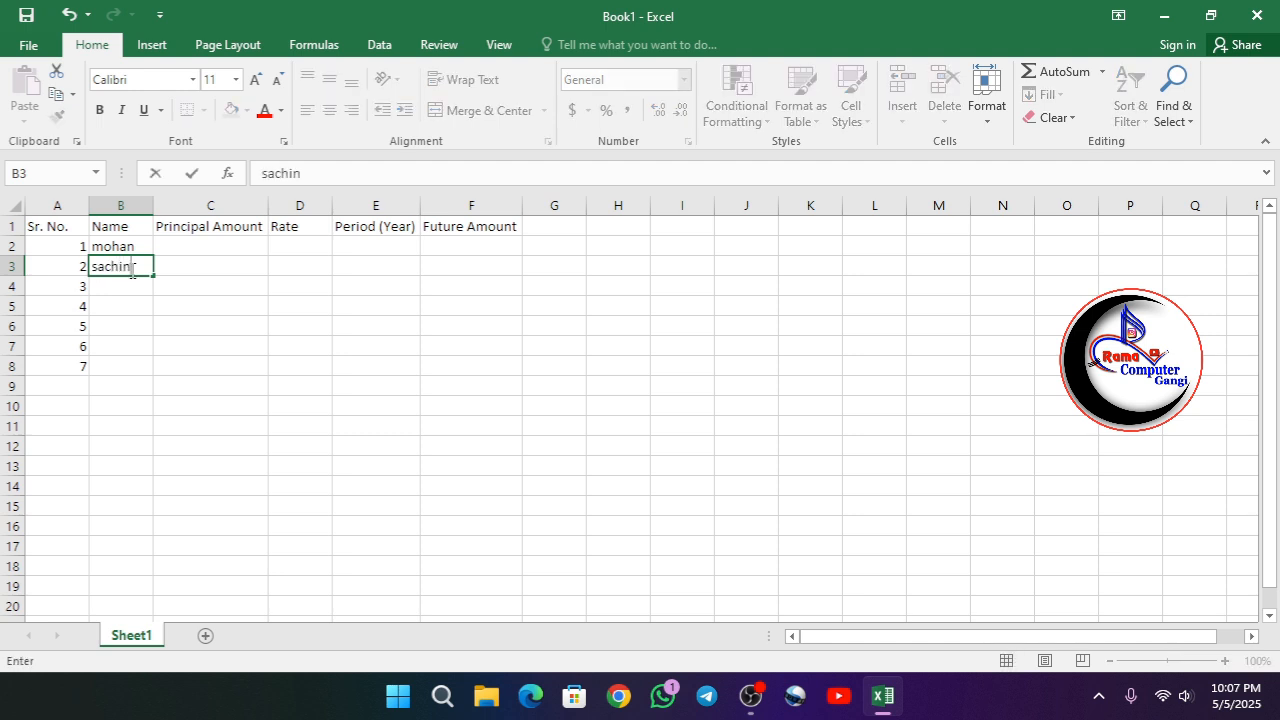
pyautogui.press('Return')
pyautogui.write('ajay')
pyautogui.press('Return')
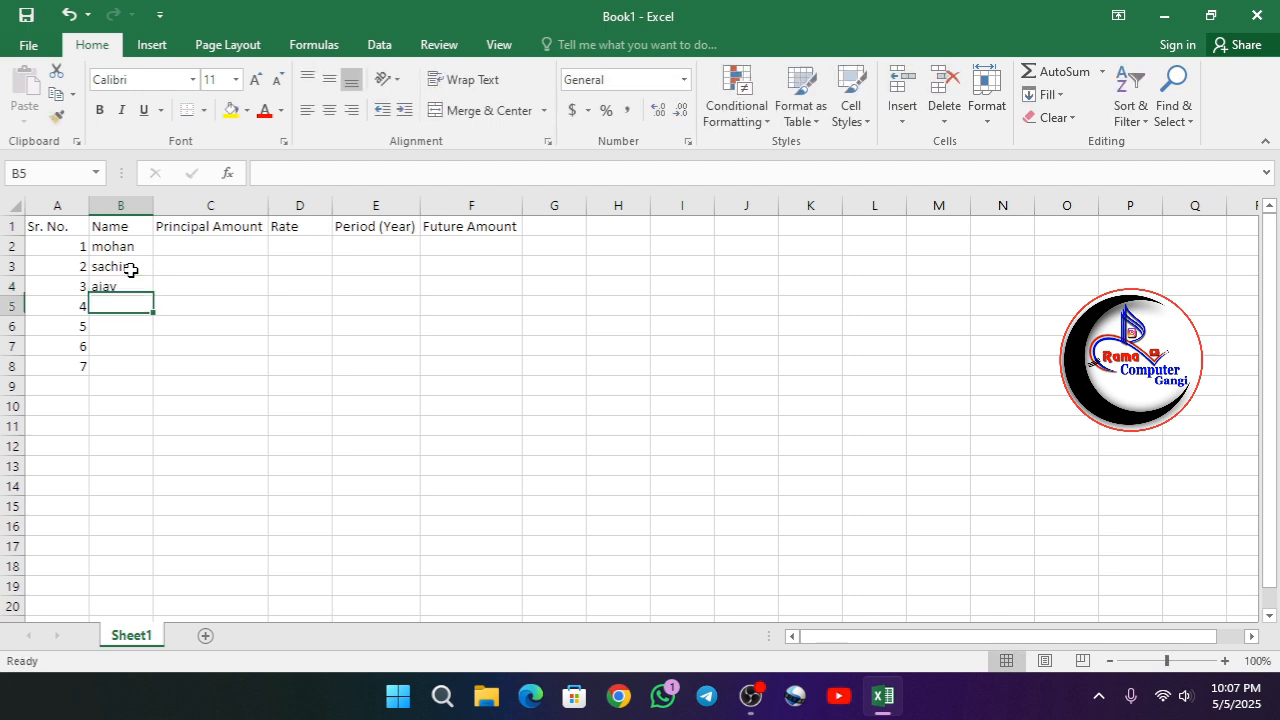
# Fill in the remaining four people's names in cells B5 to B8
pyautogui.write('amit')
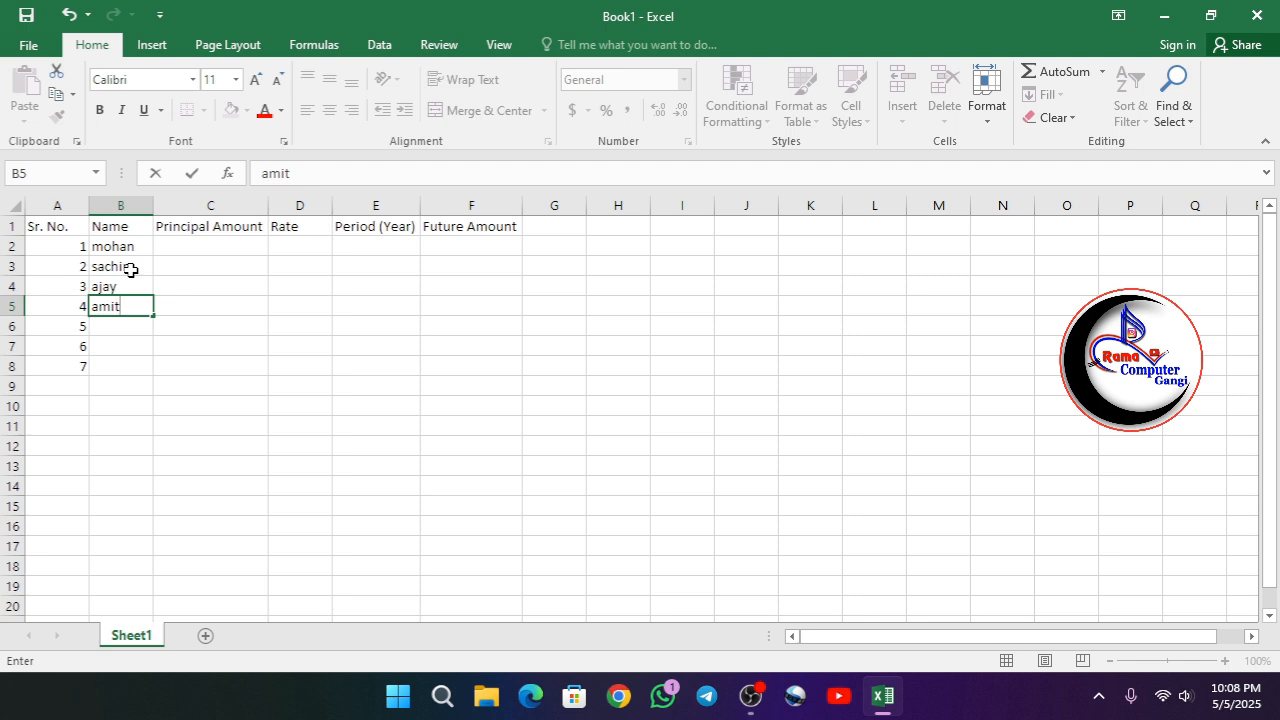
pyautogui.press('Return')
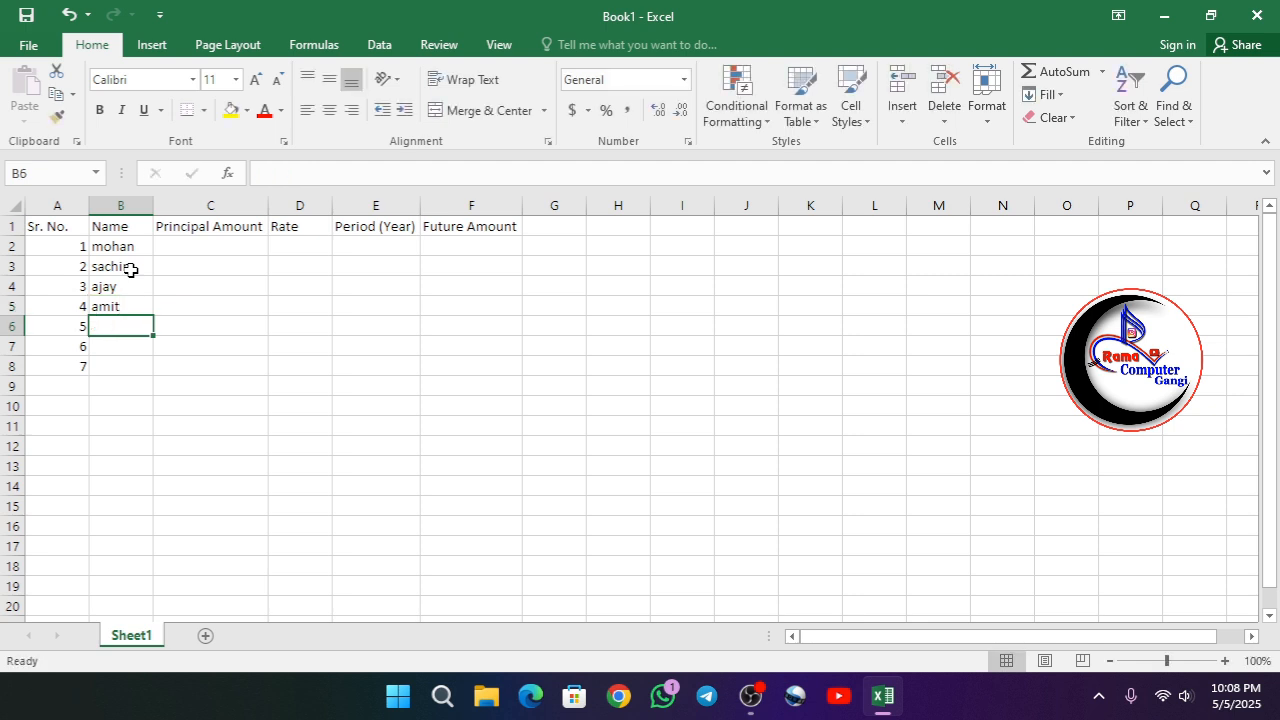
pyautogui.write('ak')
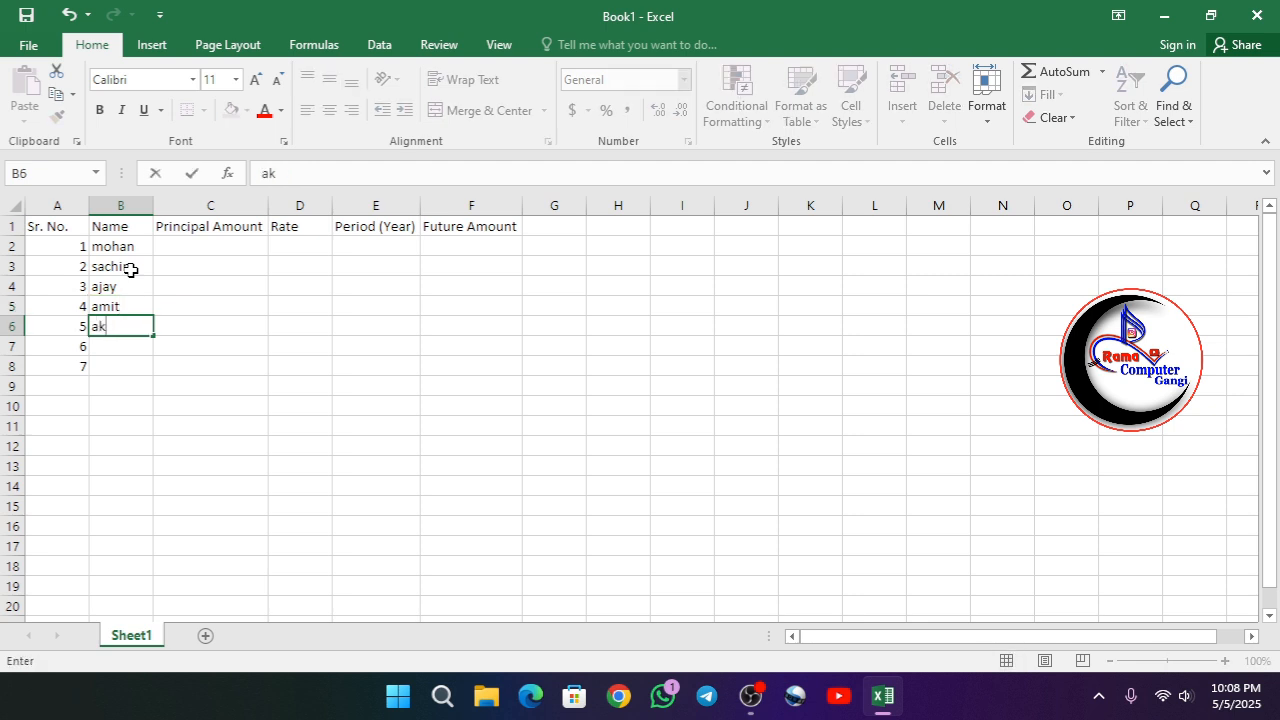
pyautogui.write('hil')
pyautogui.press('Return')
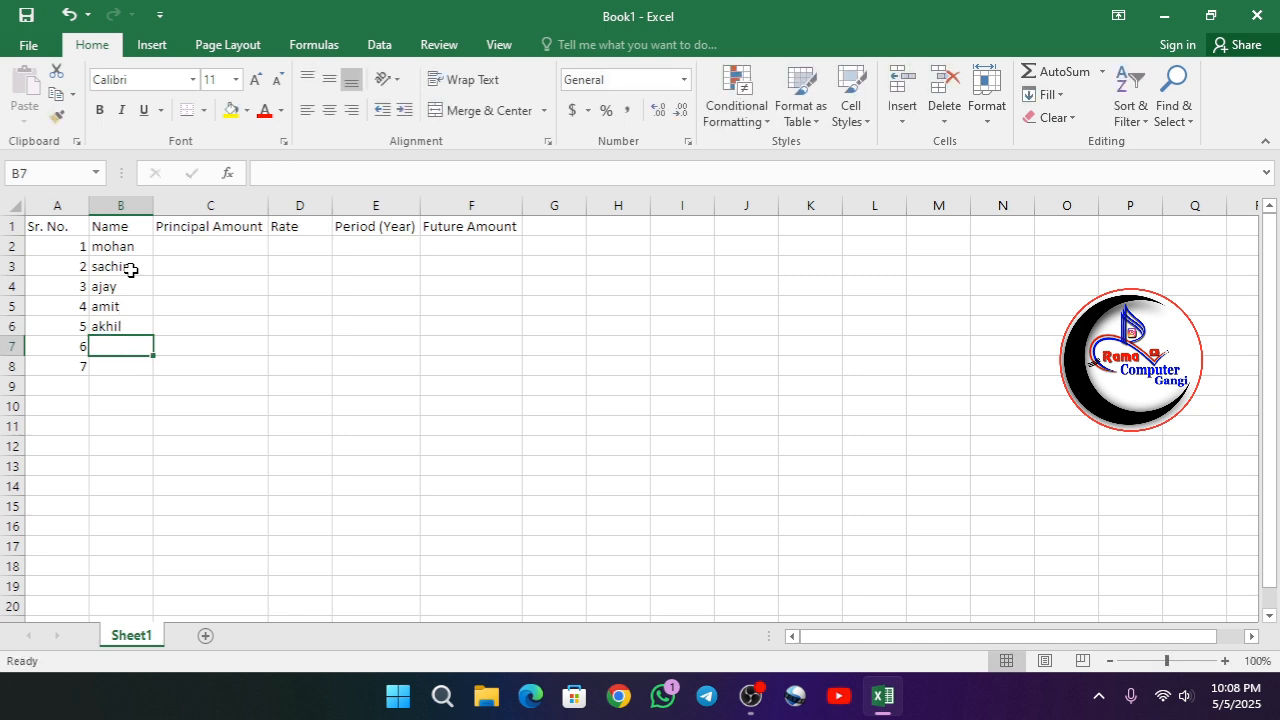
pyautogui.write('rohan')
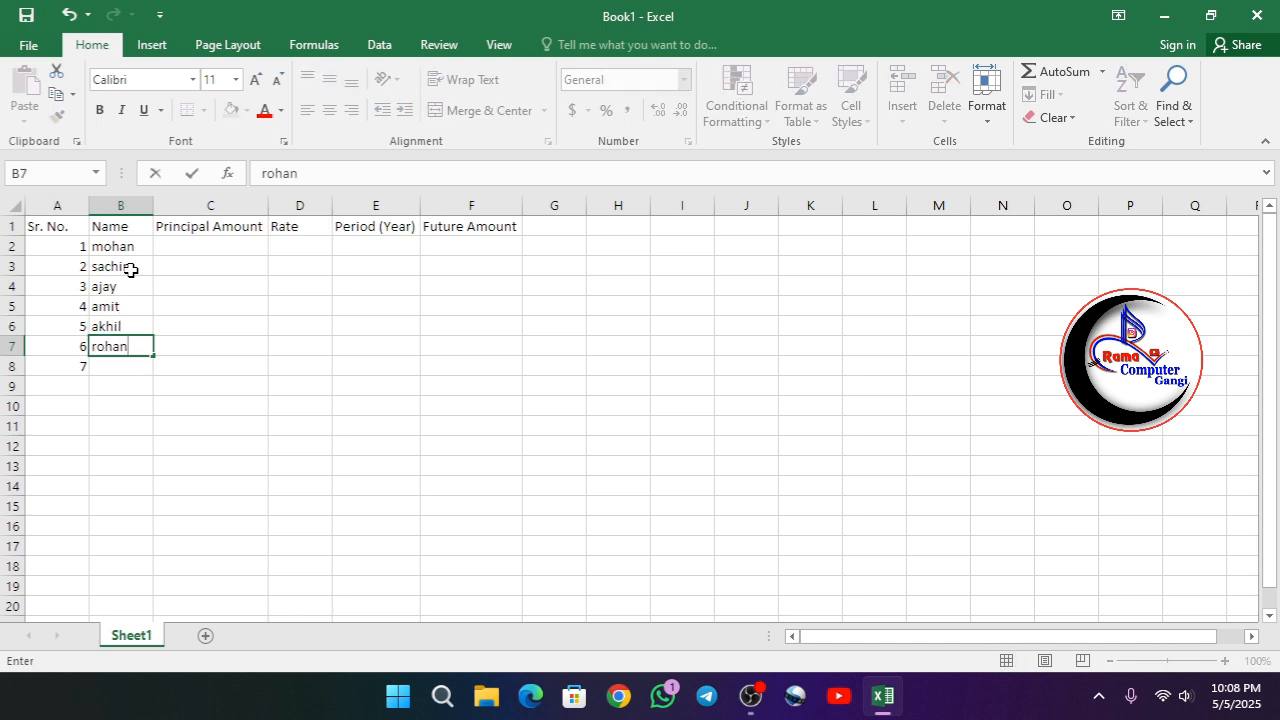
pyautogui.press('Return')
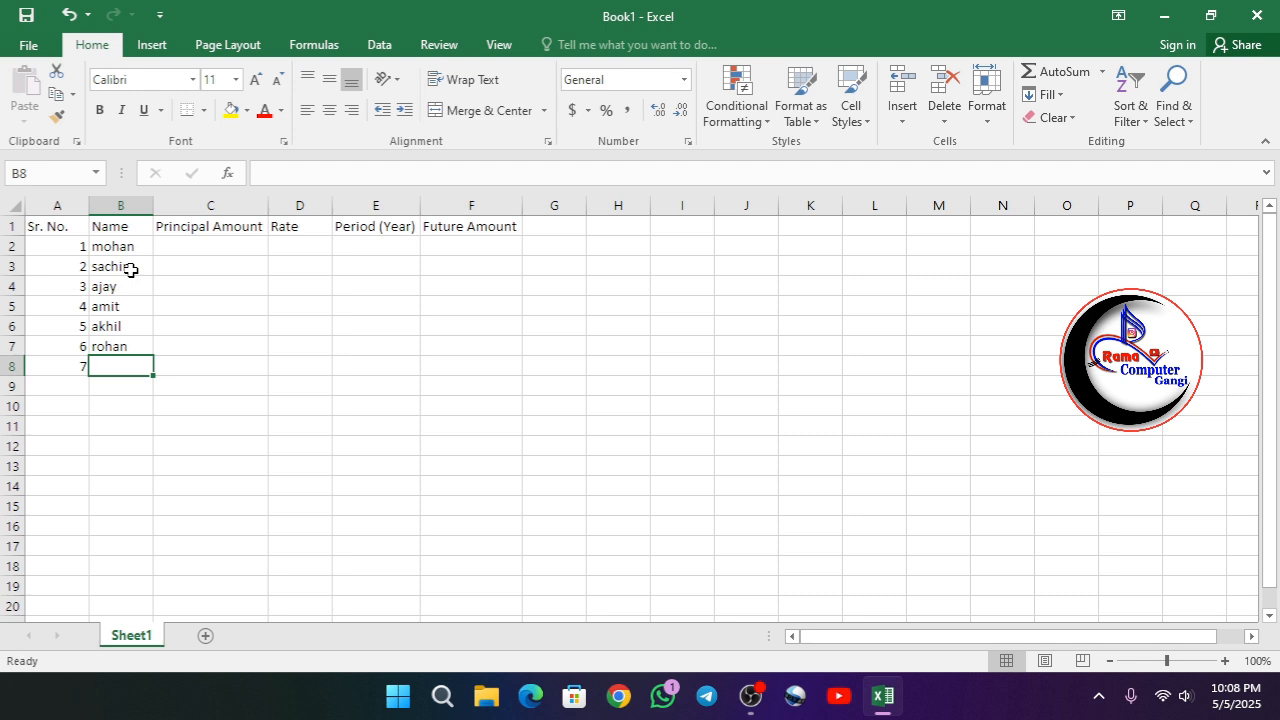
pyautogui.write('sohan')
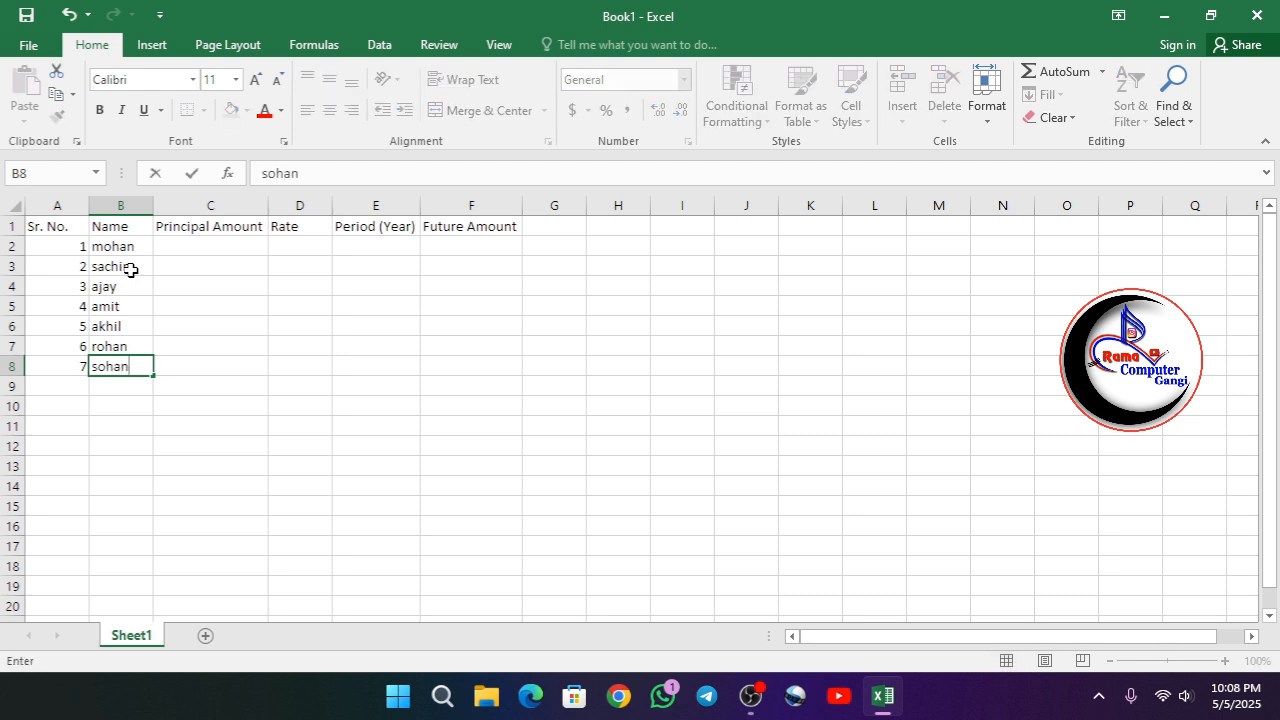
pyautogui.press('Right')
# Enter the principal amounts 8500, 9500 and 10200 in cells C2 to C4
pyautogui.press('Up')
pyautogui.press('Up')
pyautogui.press('Up')
pyautogui.press('Up')
pyautogui.press('Up')
pyautogui.press('Up')
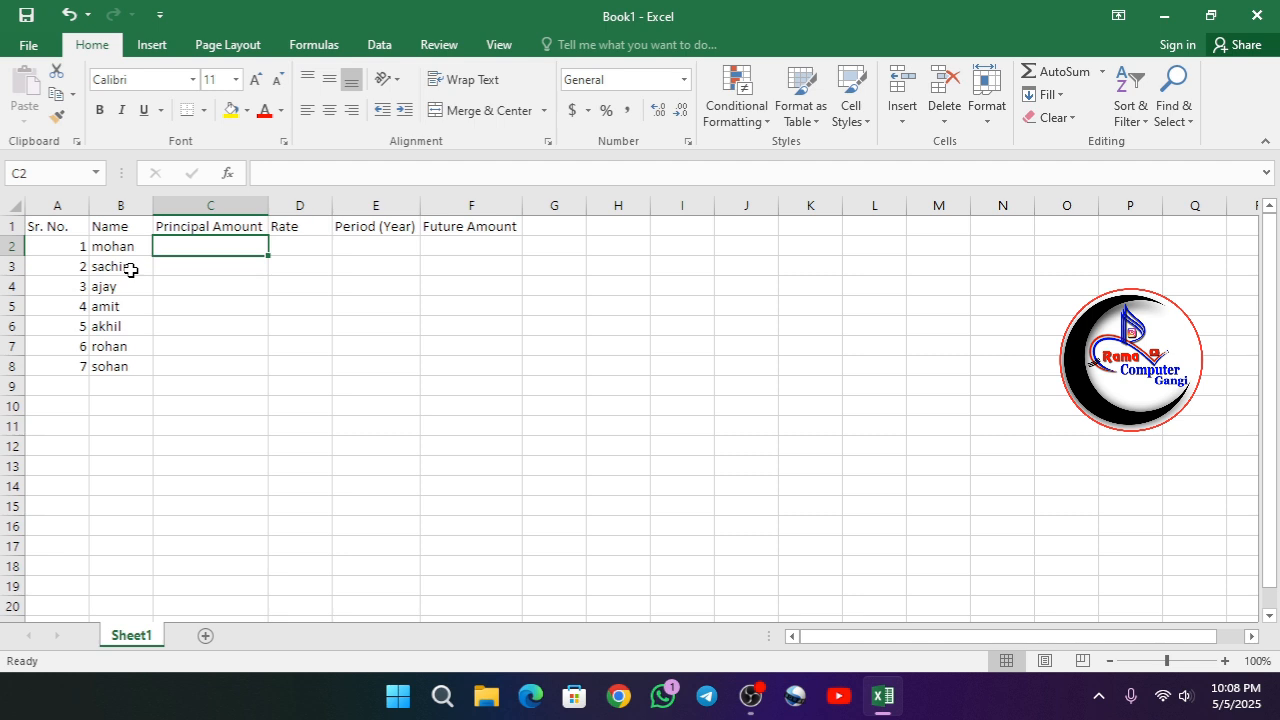
pyautogui.write('8500')
pyautogui.press('Return')
pyautogui.write('9500')
pyautogui.press('Return')
pyautogui.write('10')
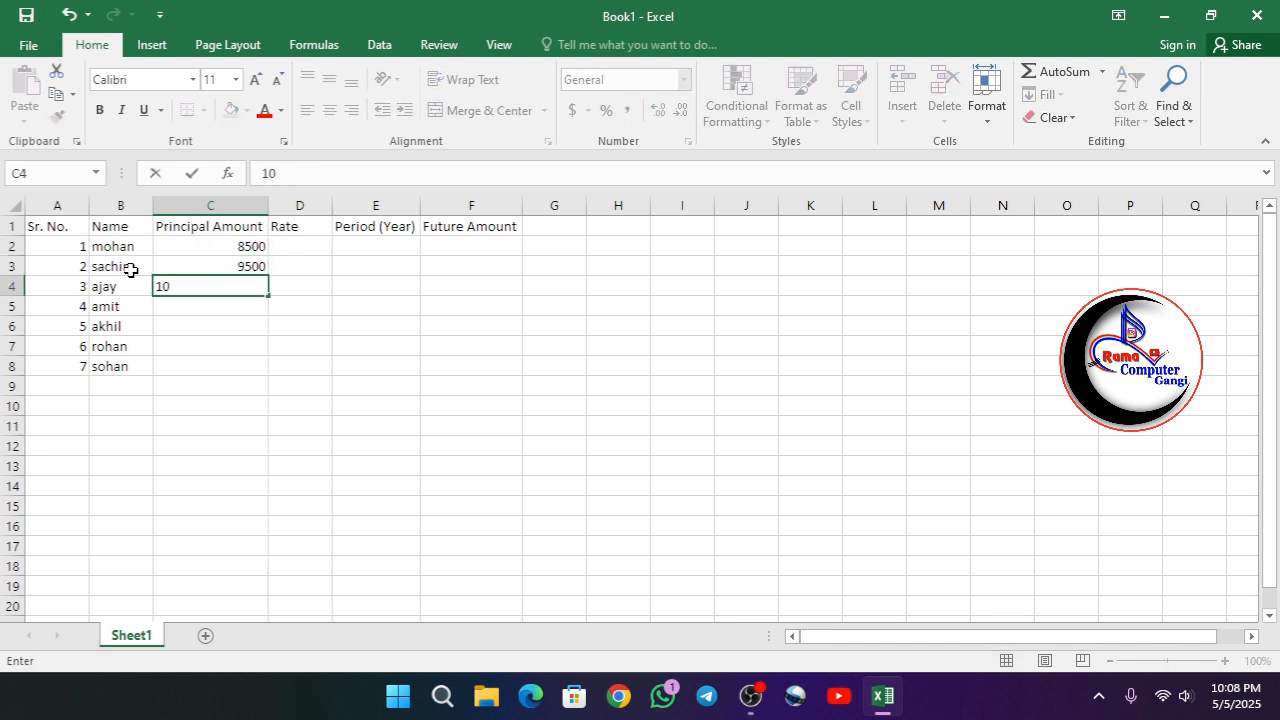
pyautogui.write('200')
pyautogui.press('Return')
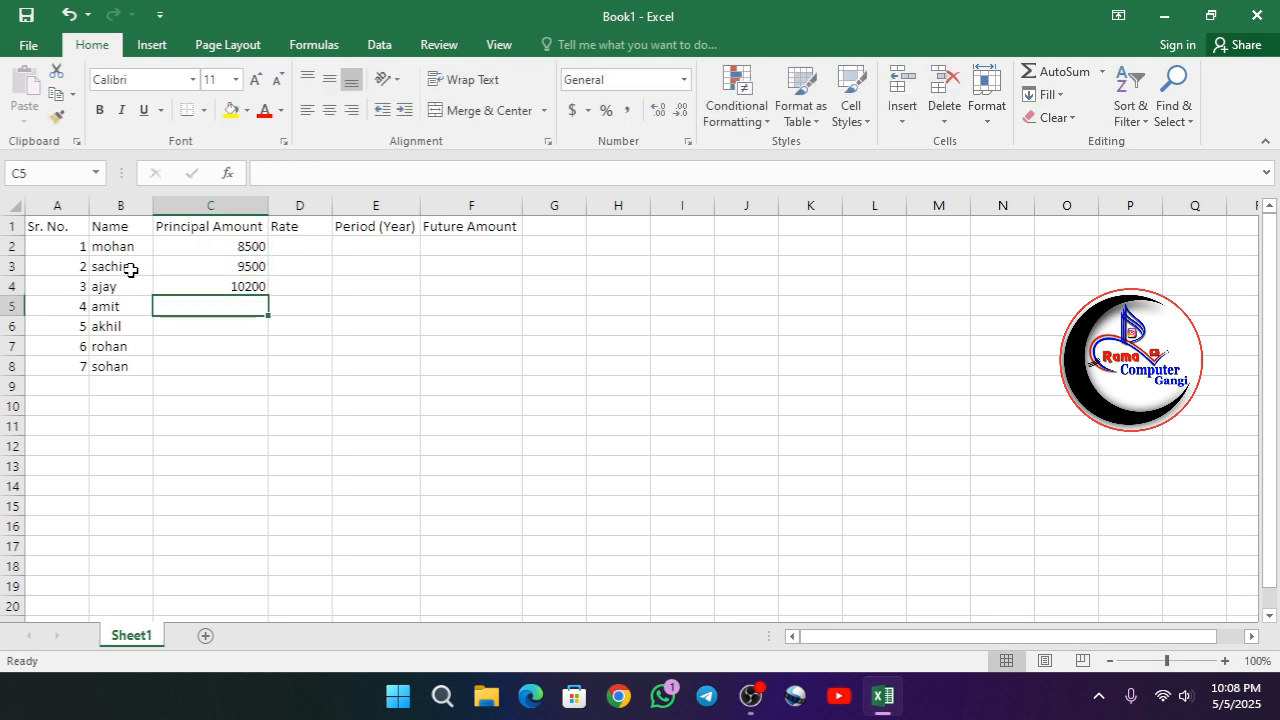
# Fill in the remaining principal amounts 14000, 7500, 8520 and 7460 in cells C5 to C8
pyautogui.write('14000')
pyautogui.press('Return')
pyautogui.write('7500')
pyautogui.press('Return')
pyautogui.write('8520')
pyautogui.press('Return')
pyautogui.write('7460')
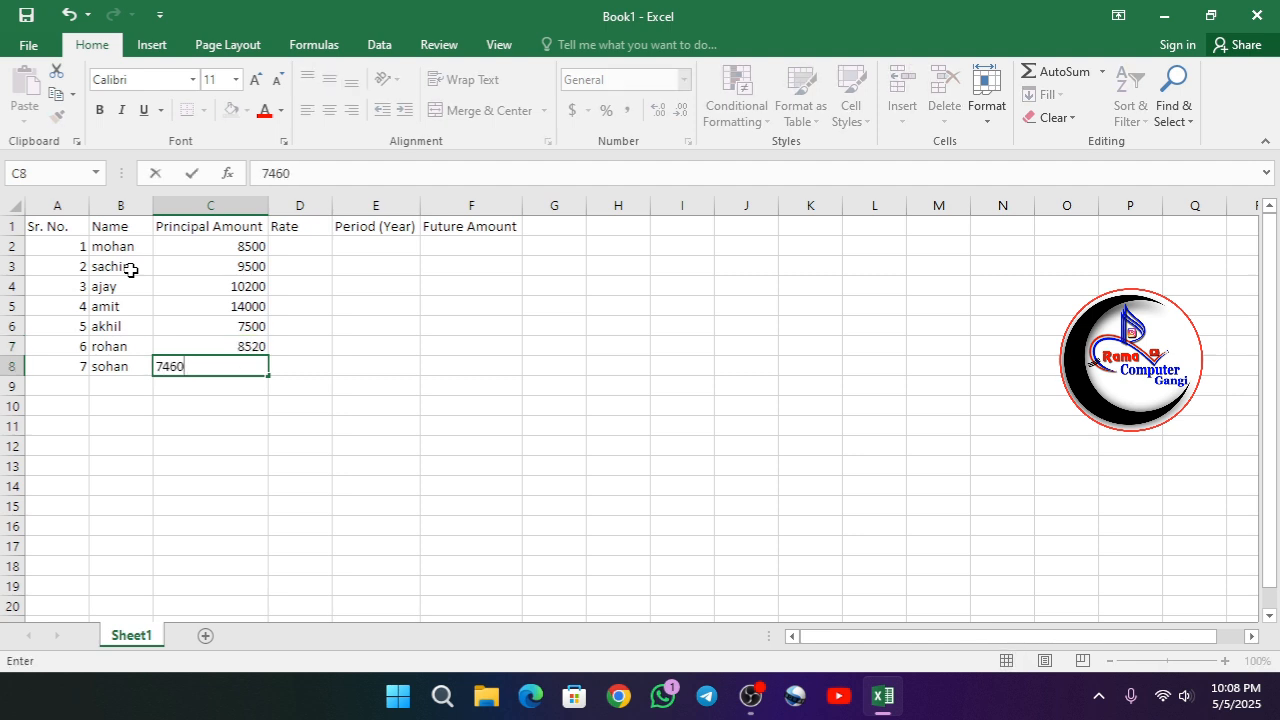
pyautogui.press('Right')
# Enter the rates 2%, 4% and 3% in cells D2 to D4 of the Rate column
pyautogui.press('Up')
pyautogui.press('Up')
pyautogui.press('Up')
pyautogui.press('Up')
pyautogui.press('Up')
pyautogui.press('Up')
pyautogui.press('Up')
pyautogui.press('Down')
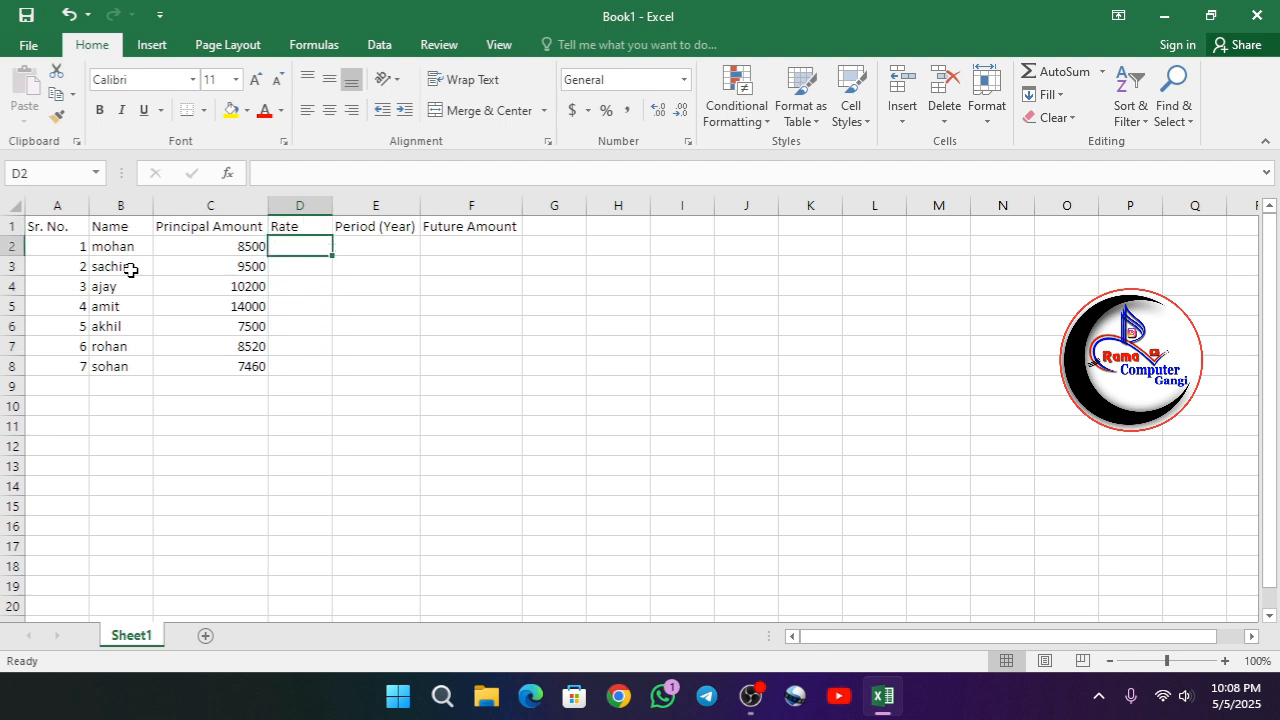
pyautogui.write('2%')
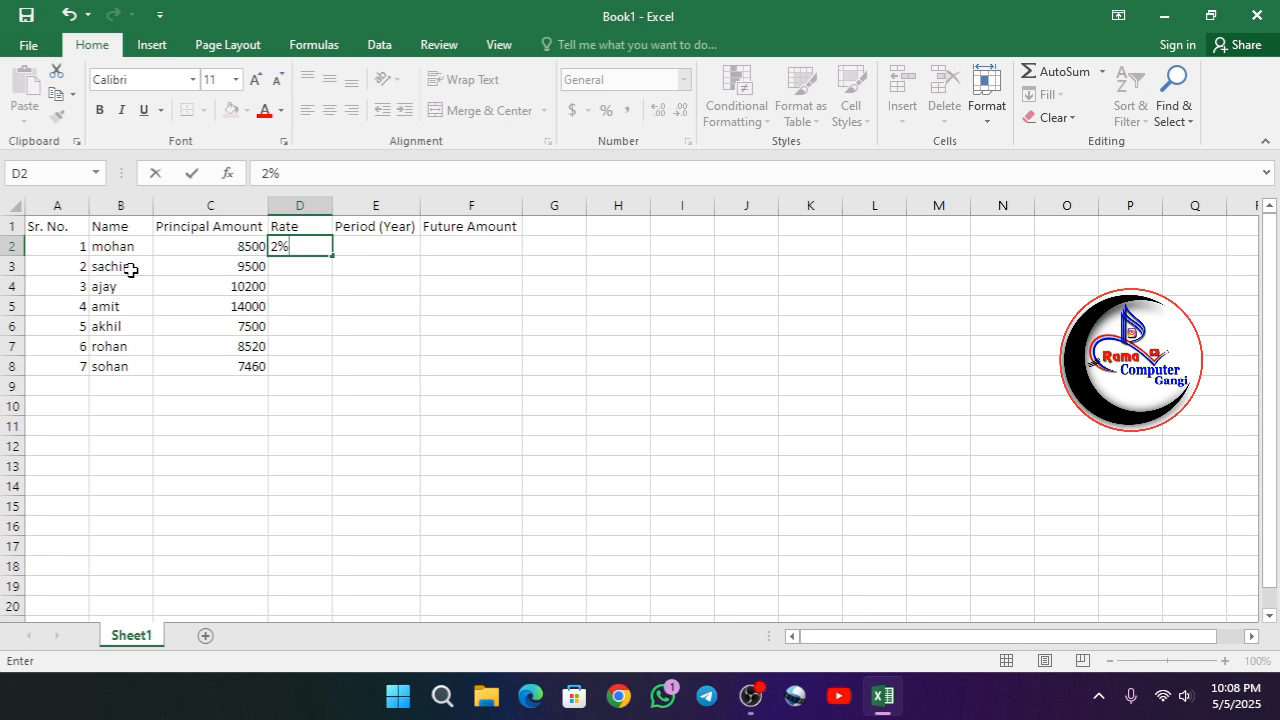
pyautogui.press('Return')
pyautogui.write('4$')
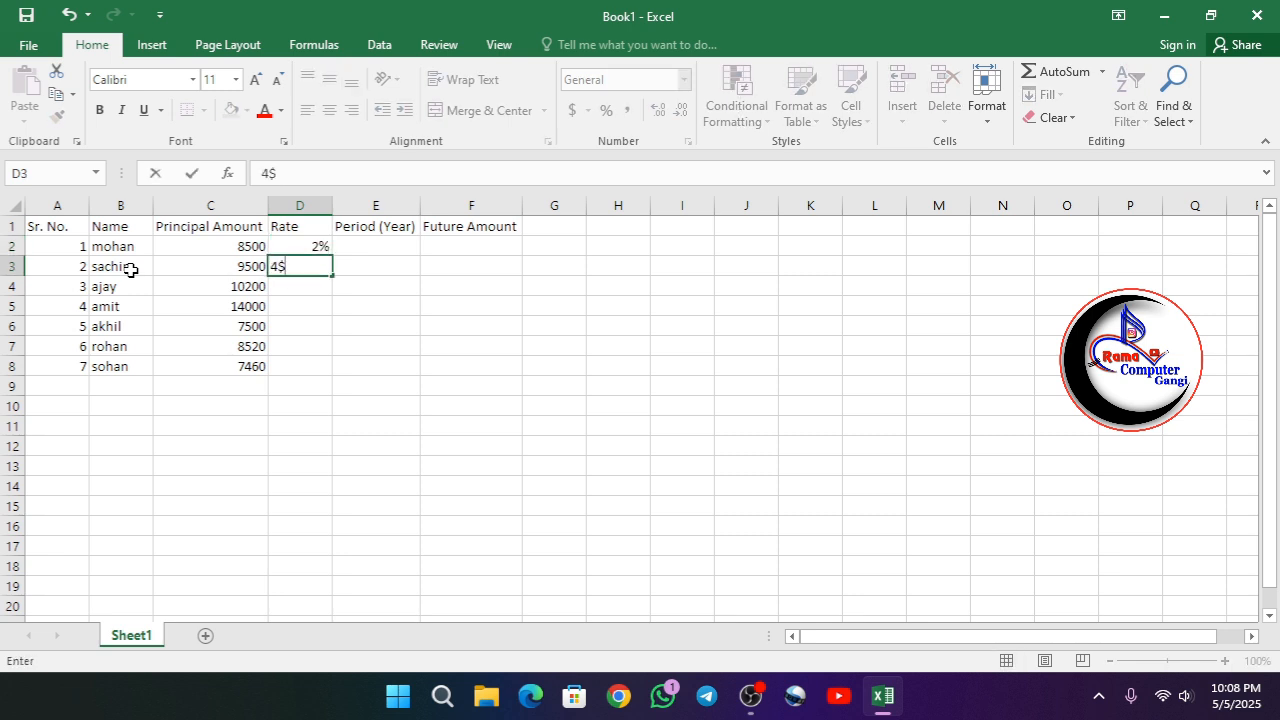
pyautogui.press('BackSpace')
pyautogui.write('%')
pyautogui.press('Return')
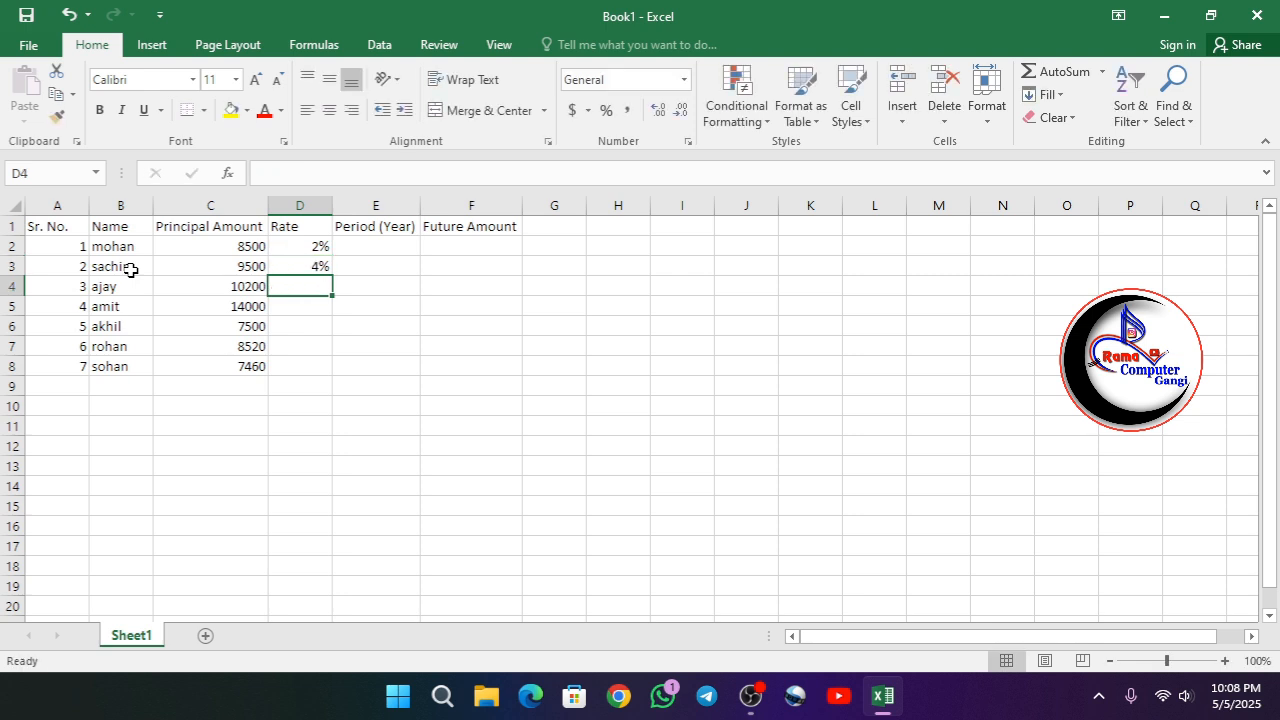
pyautogui.write('3%')
pyautogui.press('Return')
# Fill in the remaining rates 4%, 5%, 1% and 4% in cells D5 to D8
pyautogui.write('4%')
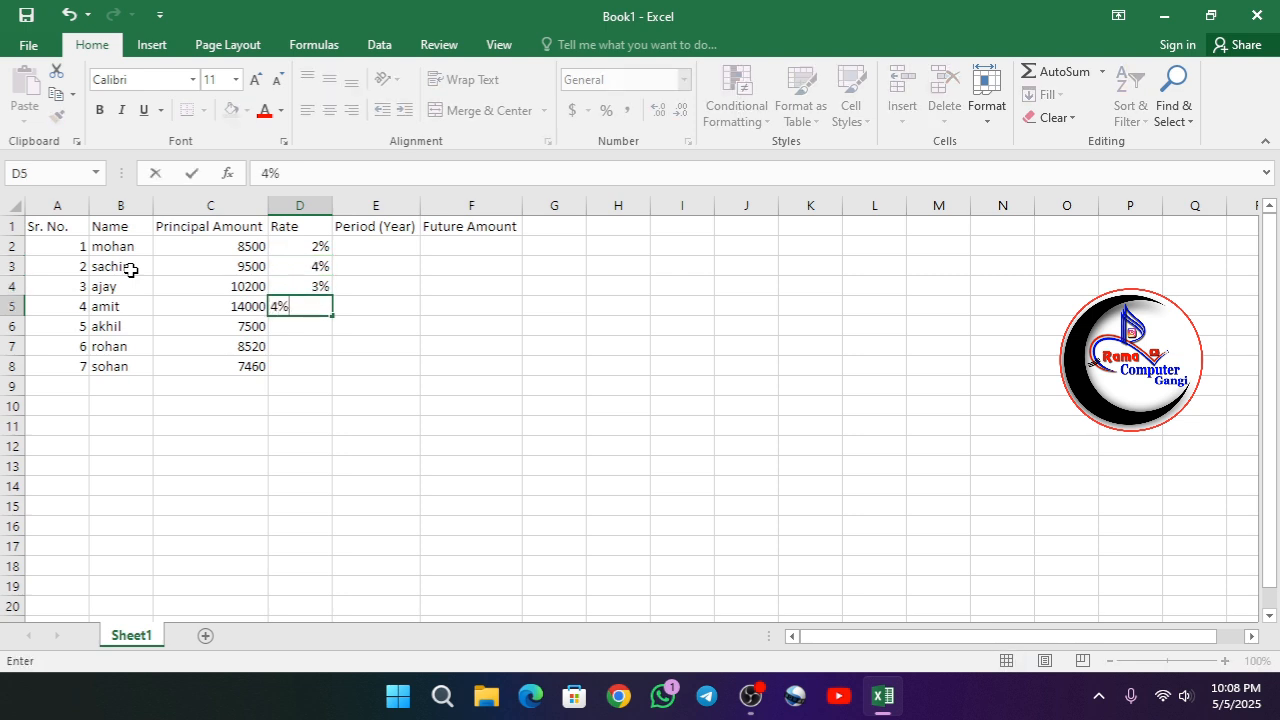
pyautogui.press('Return')
pyautogui.write('5')
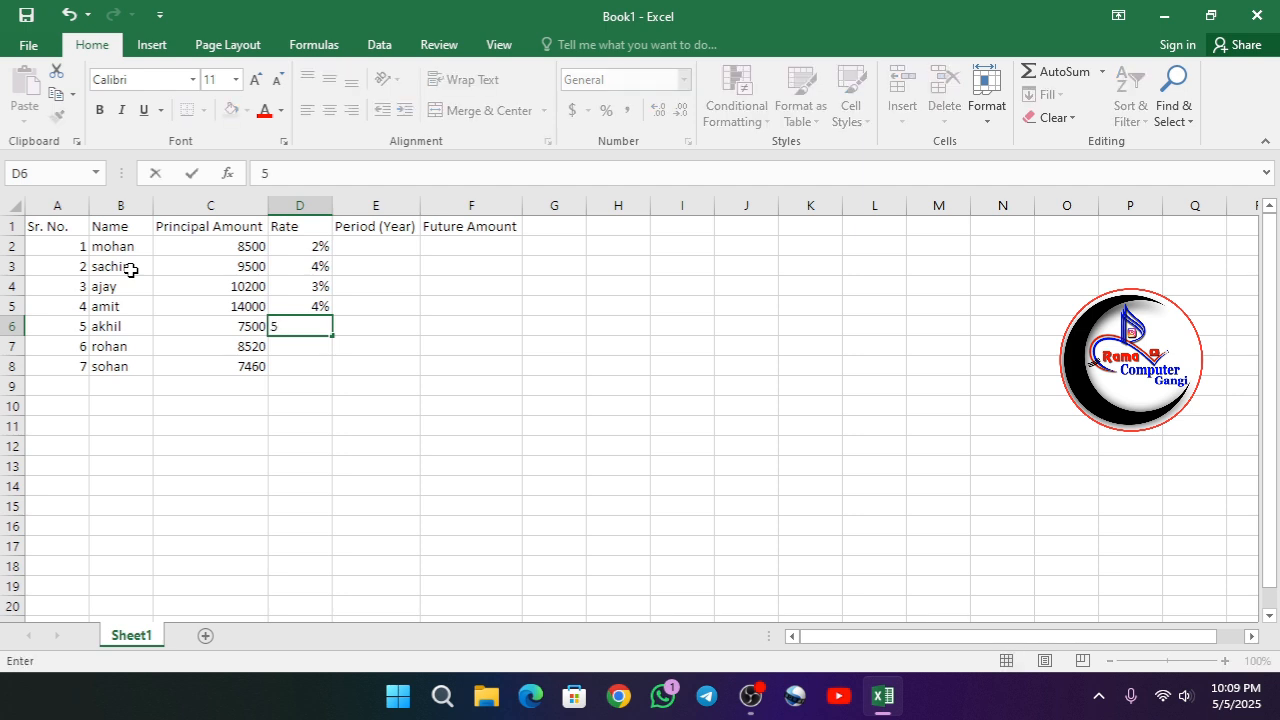
pyautogui.write('%')
pyautogui.press('Return')
pyautogui.write('1%')
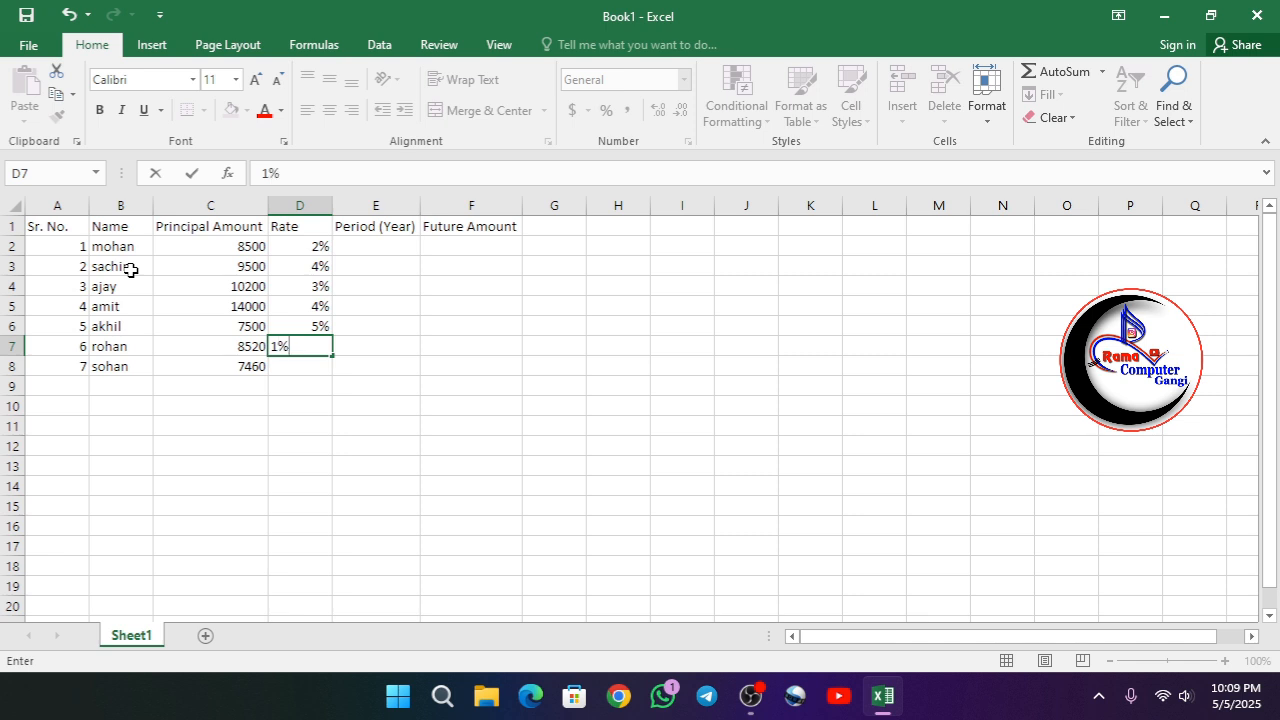
pyautogui.press('Return')
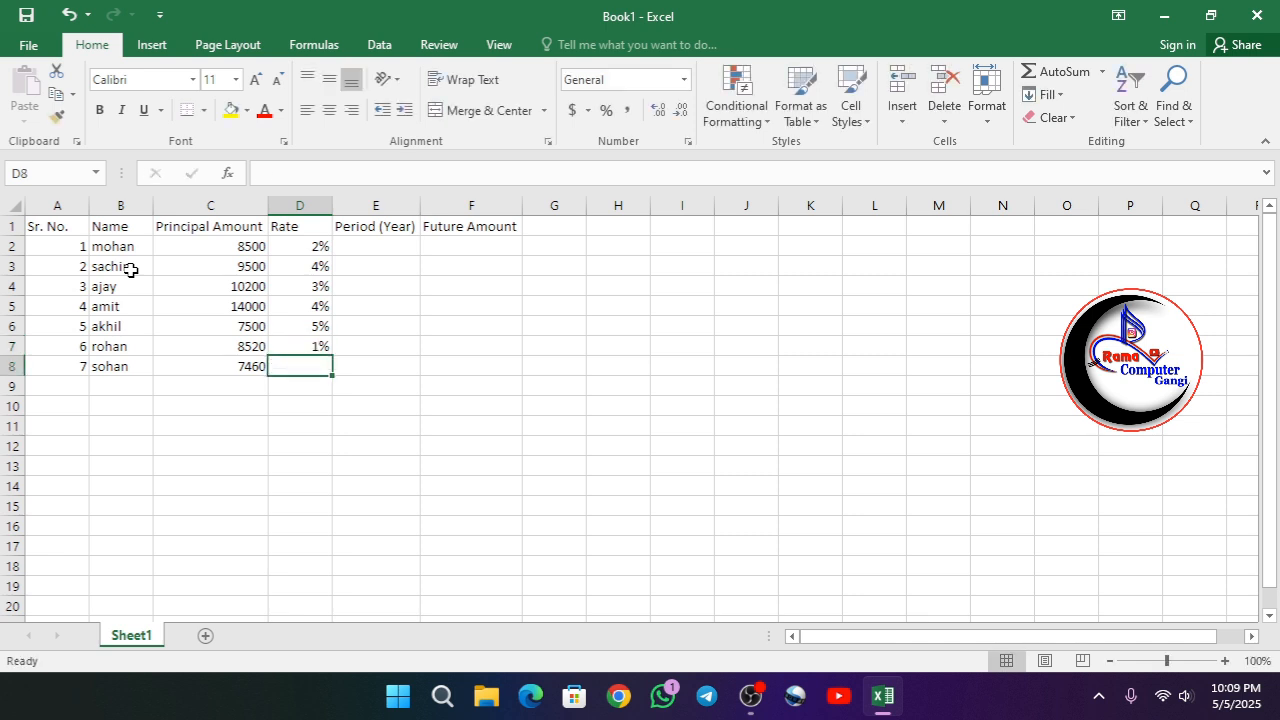
pyautogui.write('4$')
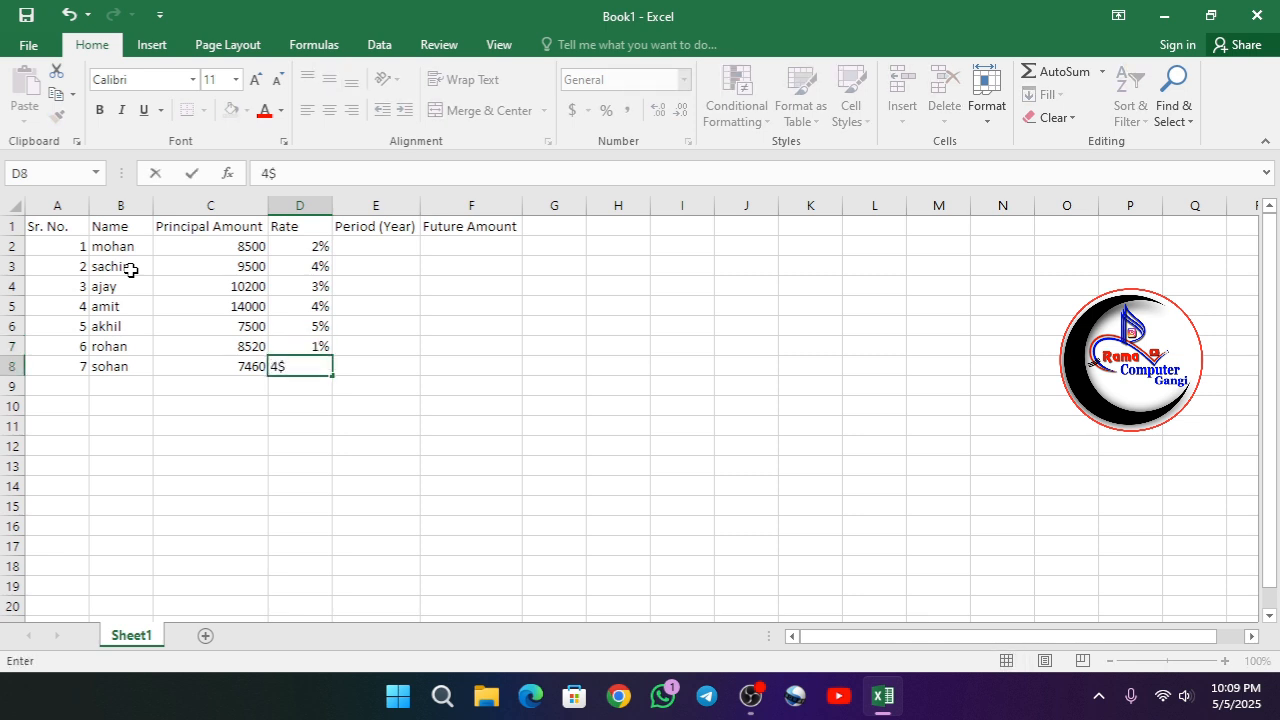
pyautogui.press('BackSpace')
pyautogui.write('%')
pyautogui.press('Tab')
# Enter the periods 5, 4 and 3 years in cells E2 to E4
pyautogui.press('Up')
pyautogui.press('Up')
pyautogui.press('Up')
pyautogui.press('Up')
pyautogui.press('Up')
pyautogui.press('Up')
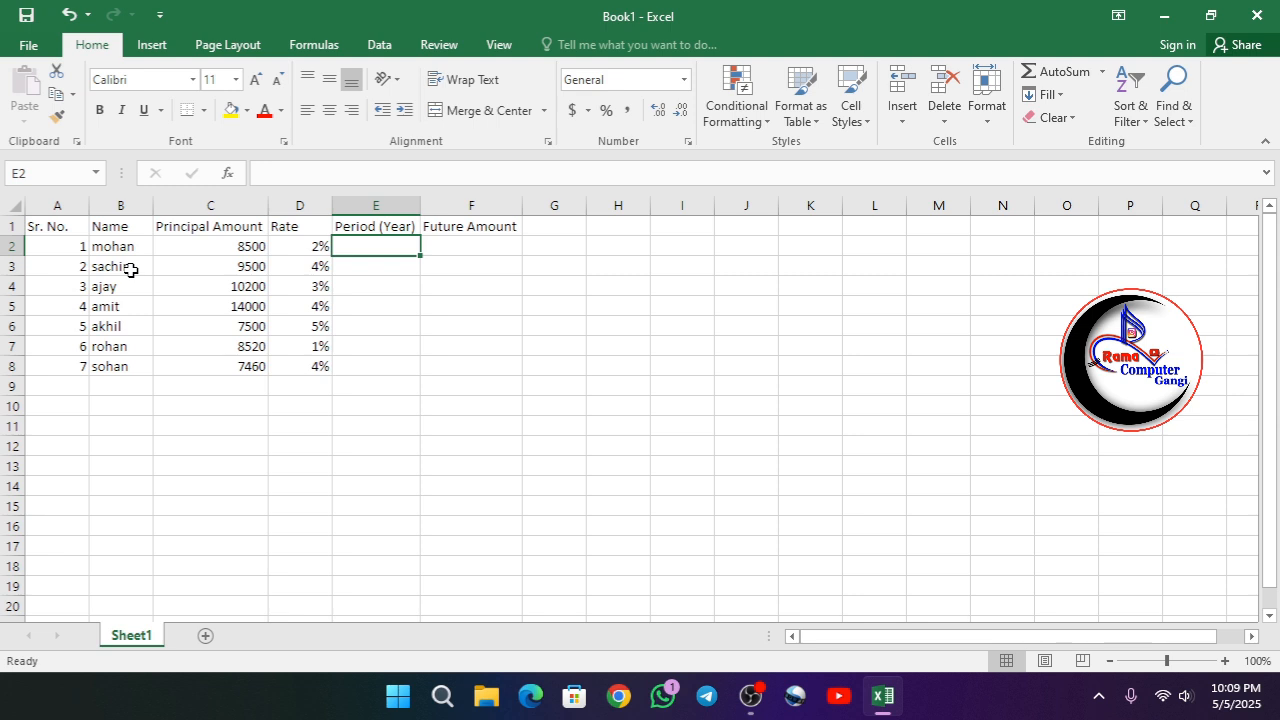
pyautogui.write('5')
pyautogui.press('Return')
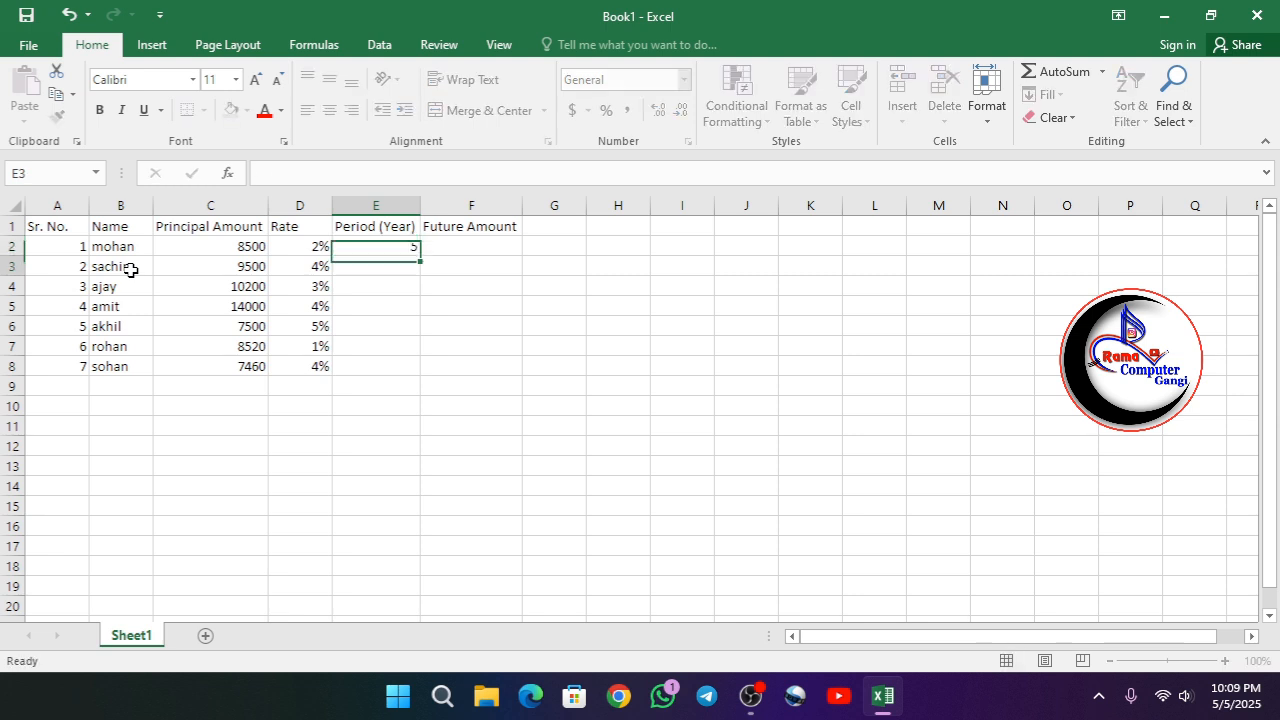
pyautogui.write('4')
pyautogui.press('Return')
pyautogui.write('3')
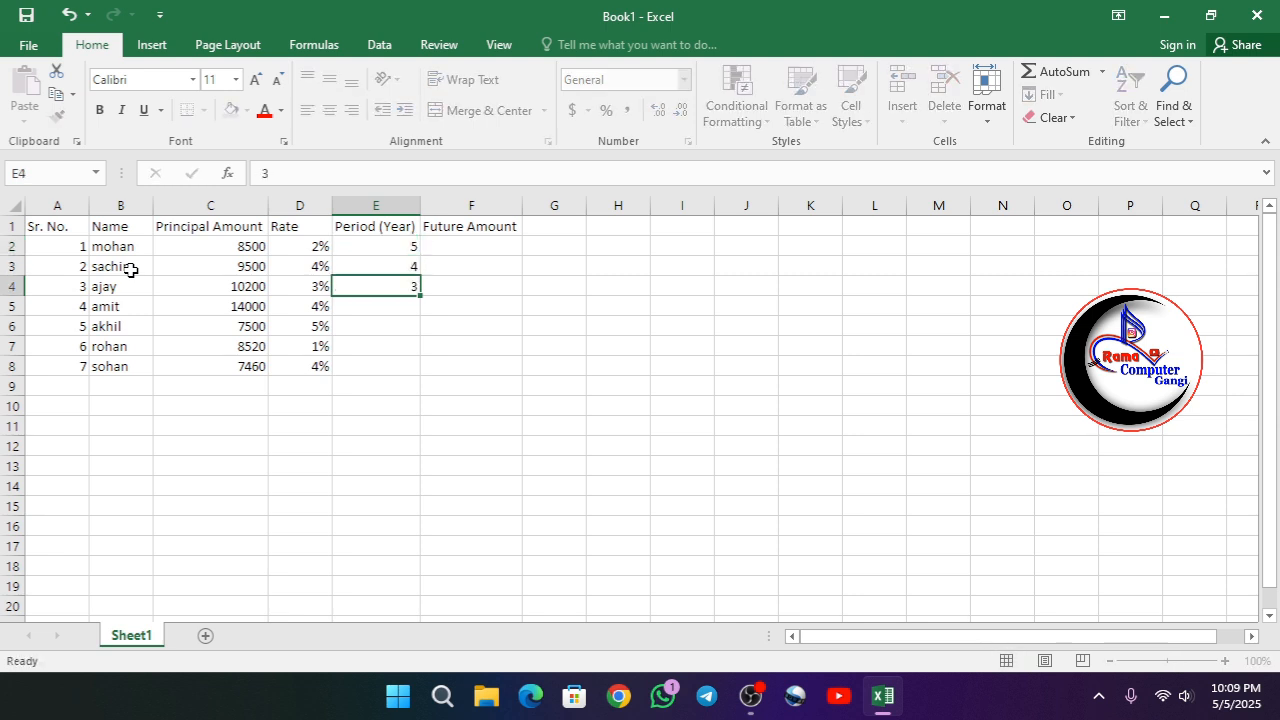
pyautogui.press('Return')
# Fill in the remaining periods 8, 4, 6 and 7 in cells E5 to E8
pyautogui.write('8')
pyautogui.press('Return')
pyautogui.write('4')
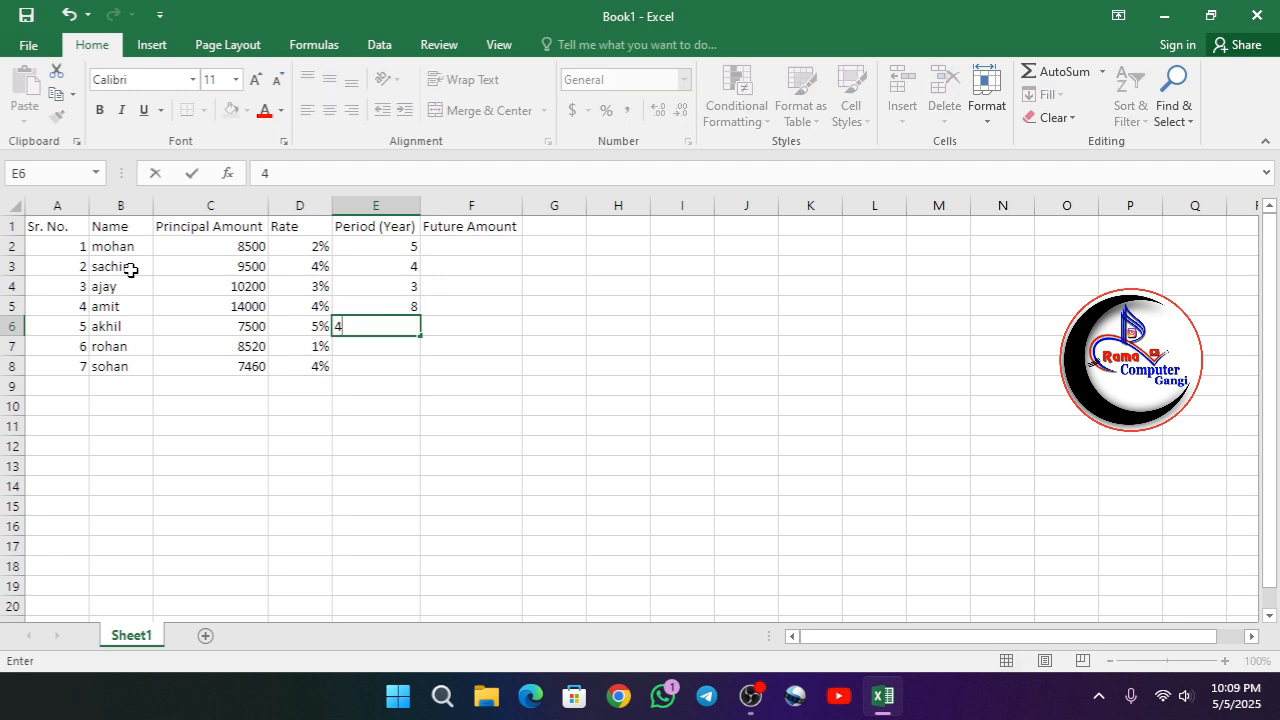
pyautogui.press('Return')
pyautogui.write('6')
pyautogui.write('7')
pyautogui.press('Return')
# Begin an FV formula in F2 with the monthly rate D2/12 as its first argument
pyautogui.press('Up')
pyautogui.press('Up')
pyautogui.press('Up')
pyautogui.press('Up')
pyautogui.press('Up')
pyautogui.press('Up')
pyautogui.press('Up')
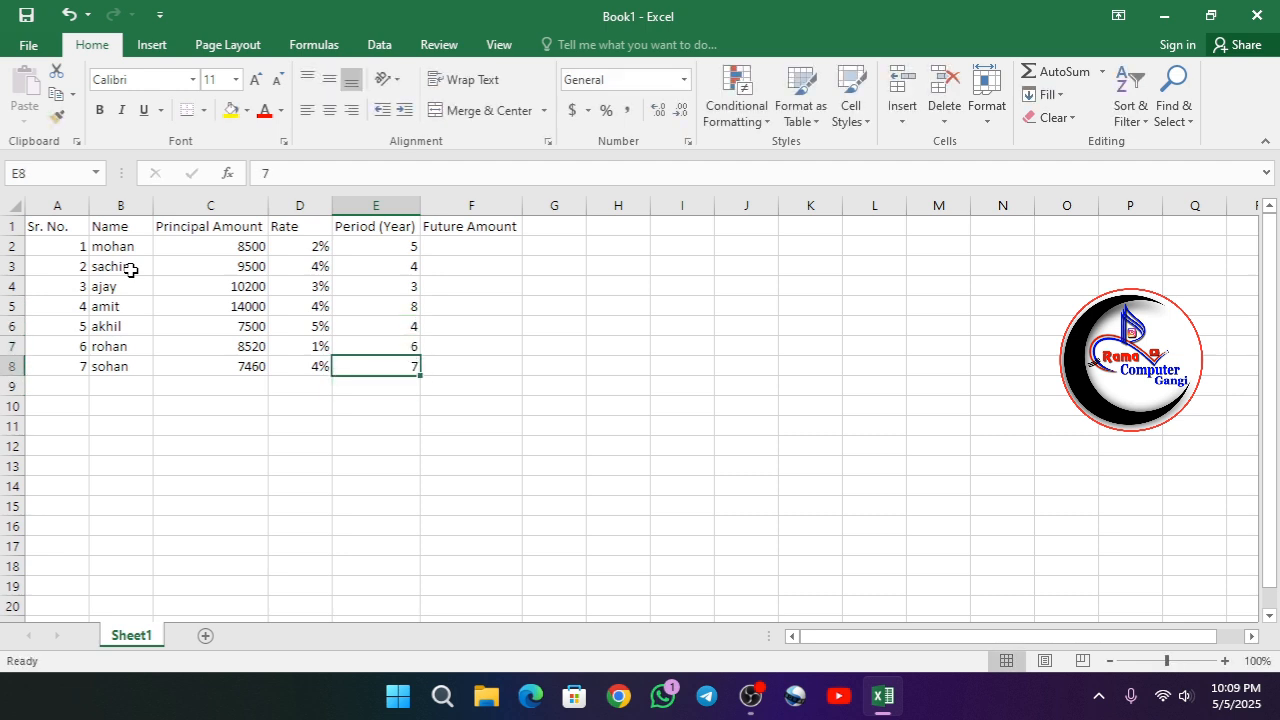
pyautogui.press('Right')
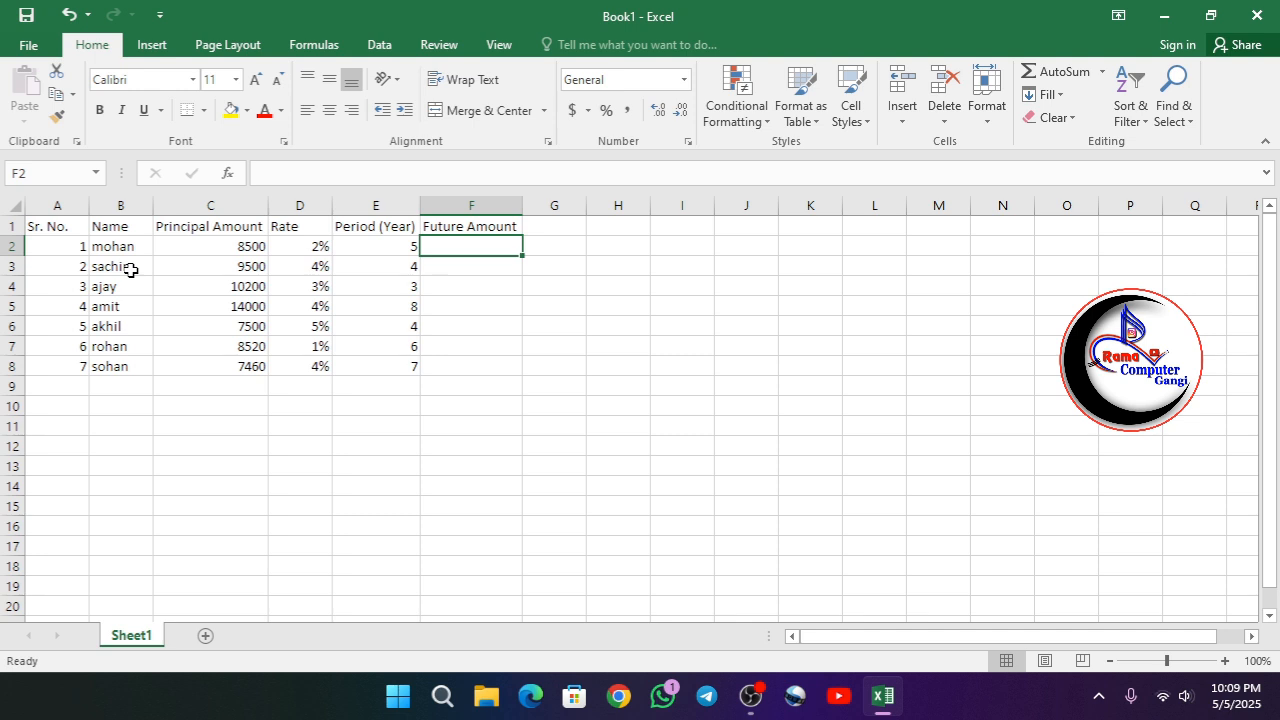
pyautogui.write('=f')
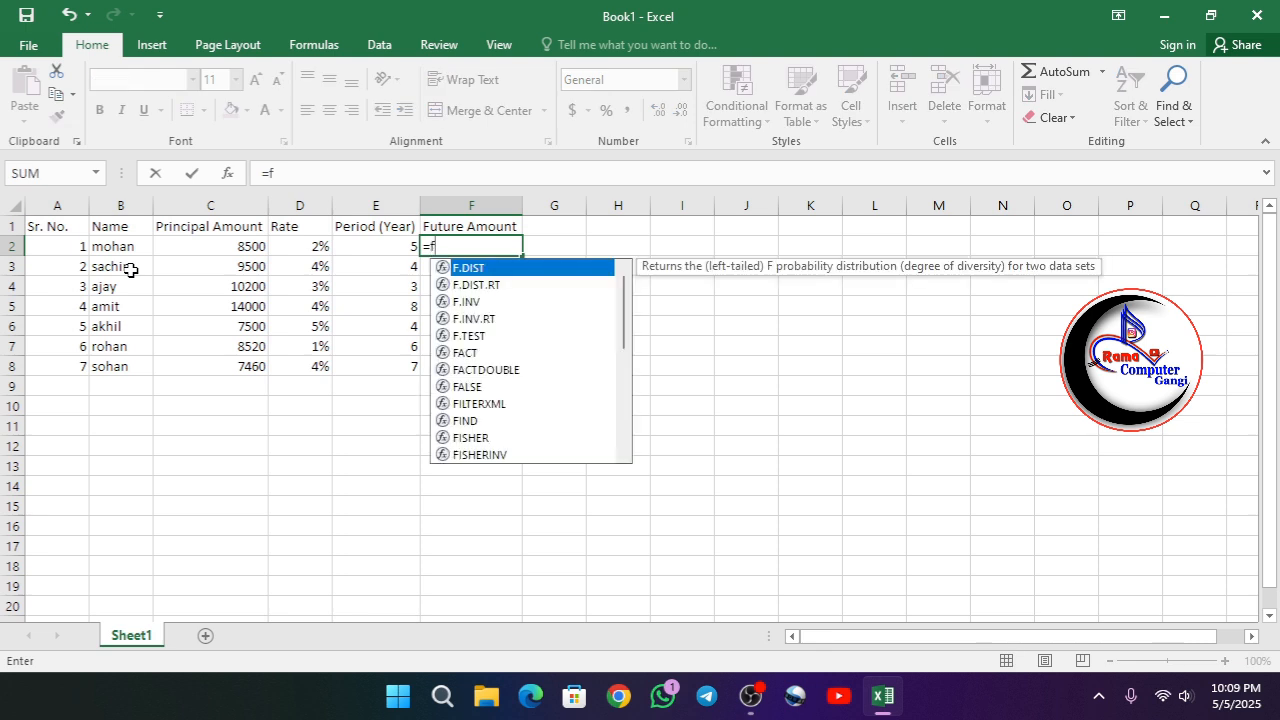
pyautogui.write('v(')
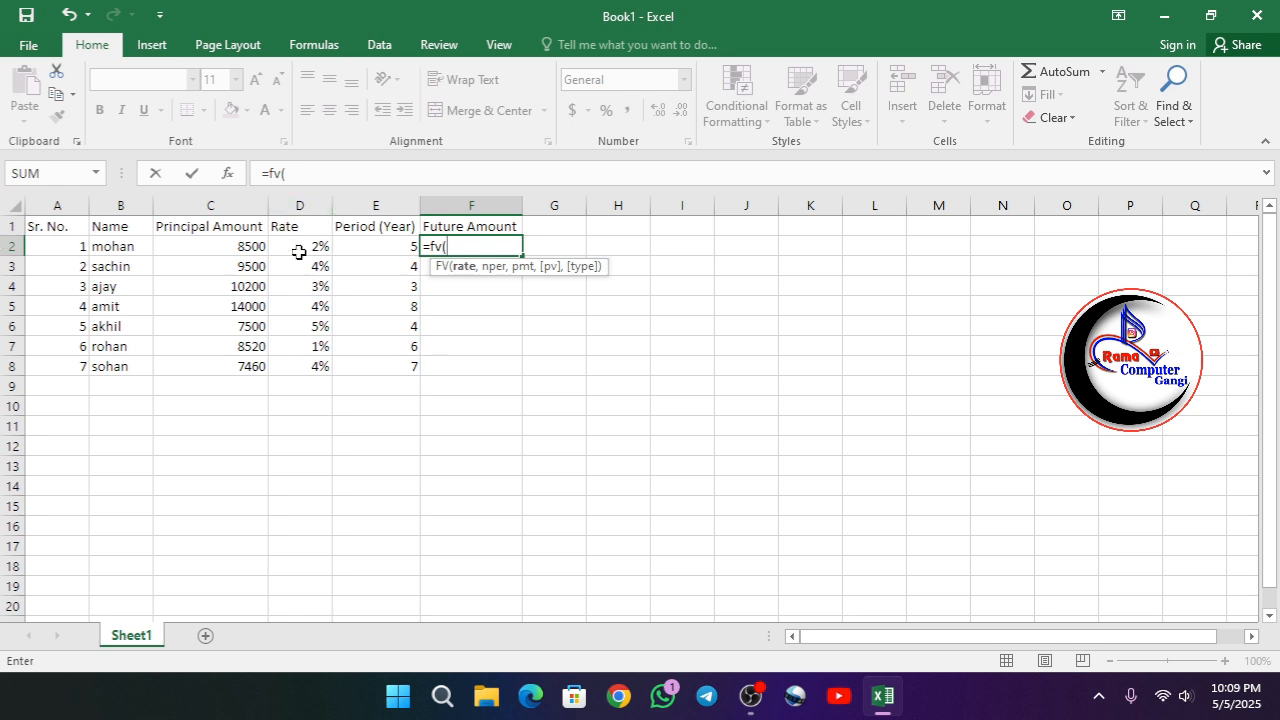
pyautogui.write('d2')
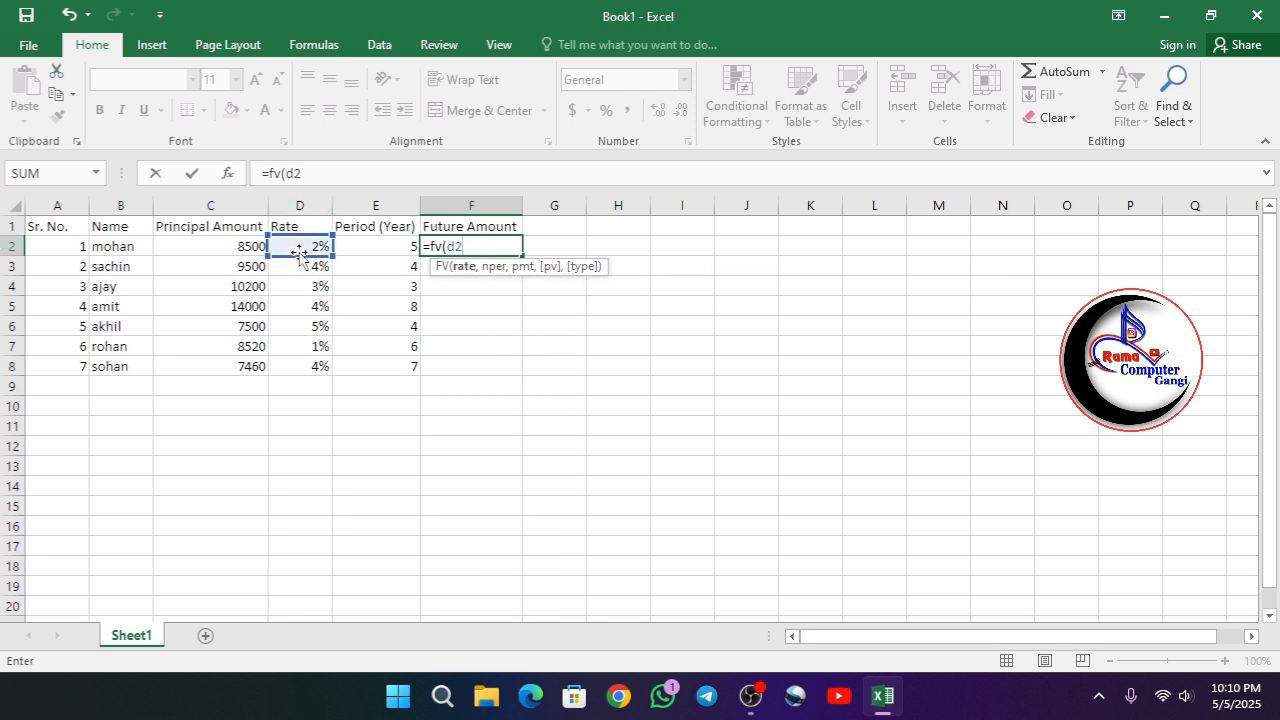
pyautogui.write('/12')
pyautogui.write(',')
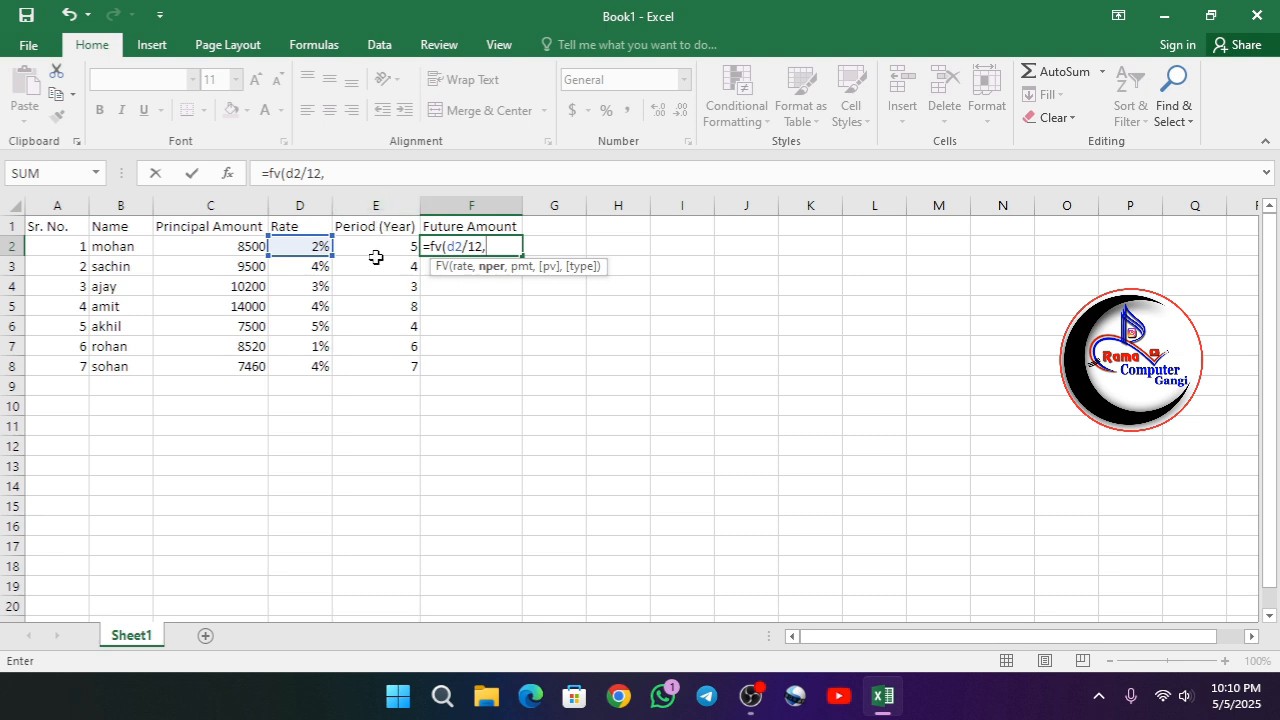
# Complete the FV formula in F2 with E2*12 as the number of periods, an empty payment and C2 as present value
pyautogui.write('e2')
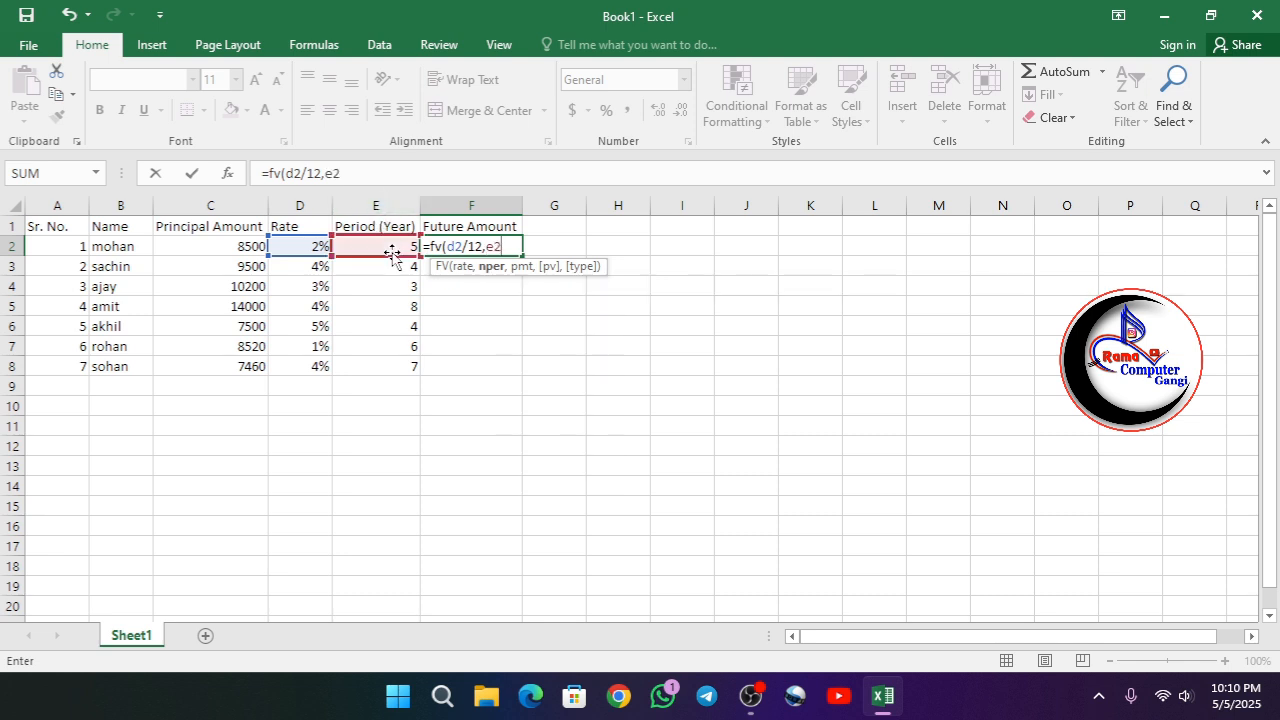
pyautogui.write('*12')
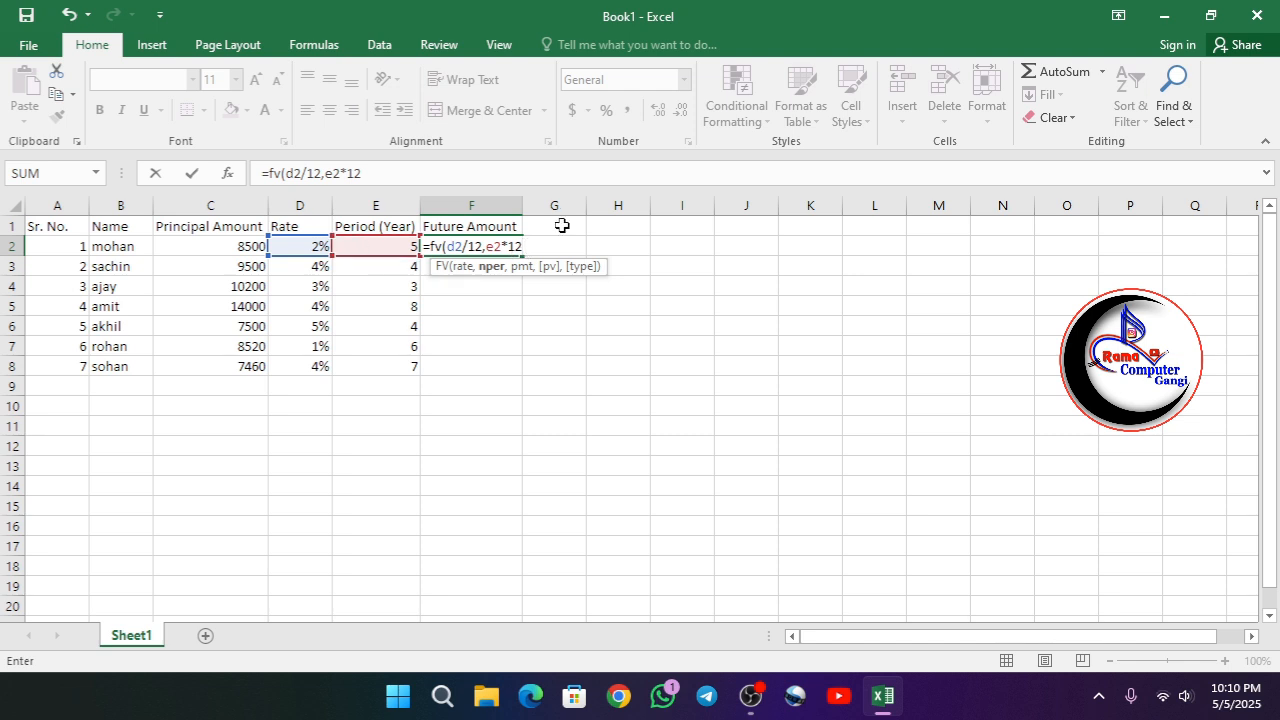
pyautogui.write(',')
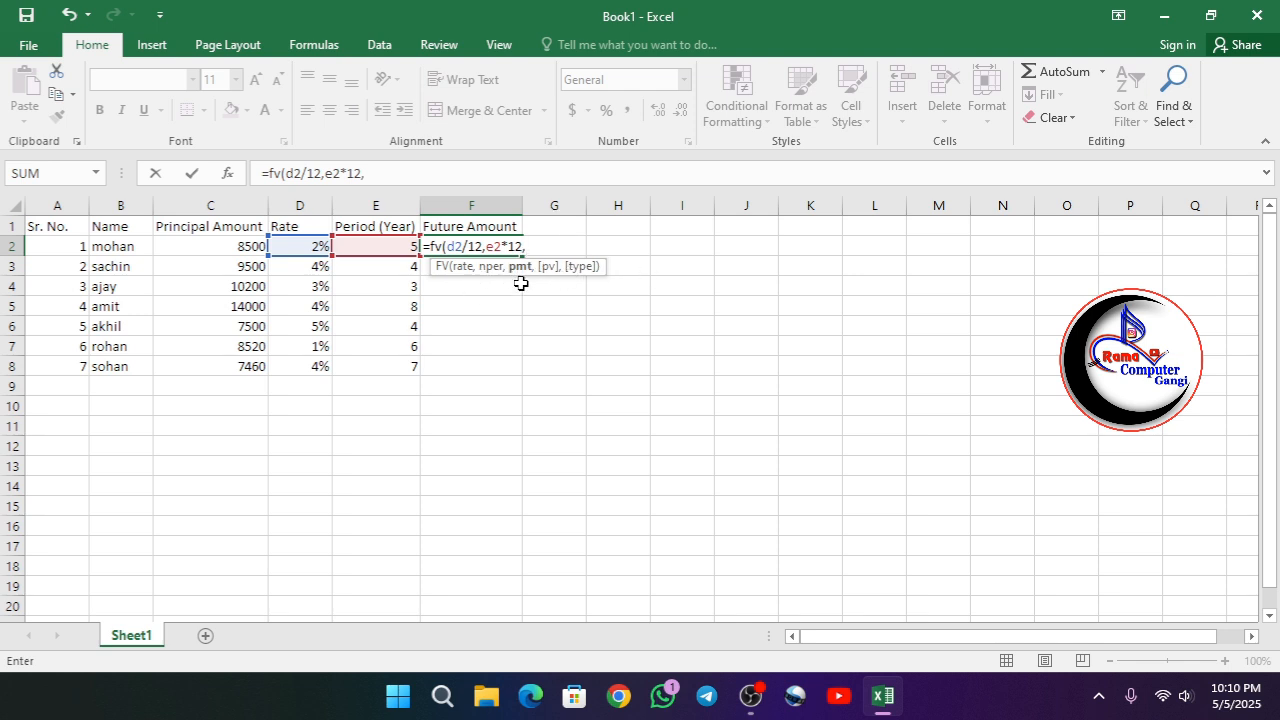
pyautogui.write(',')
pyautogui.write('c2')
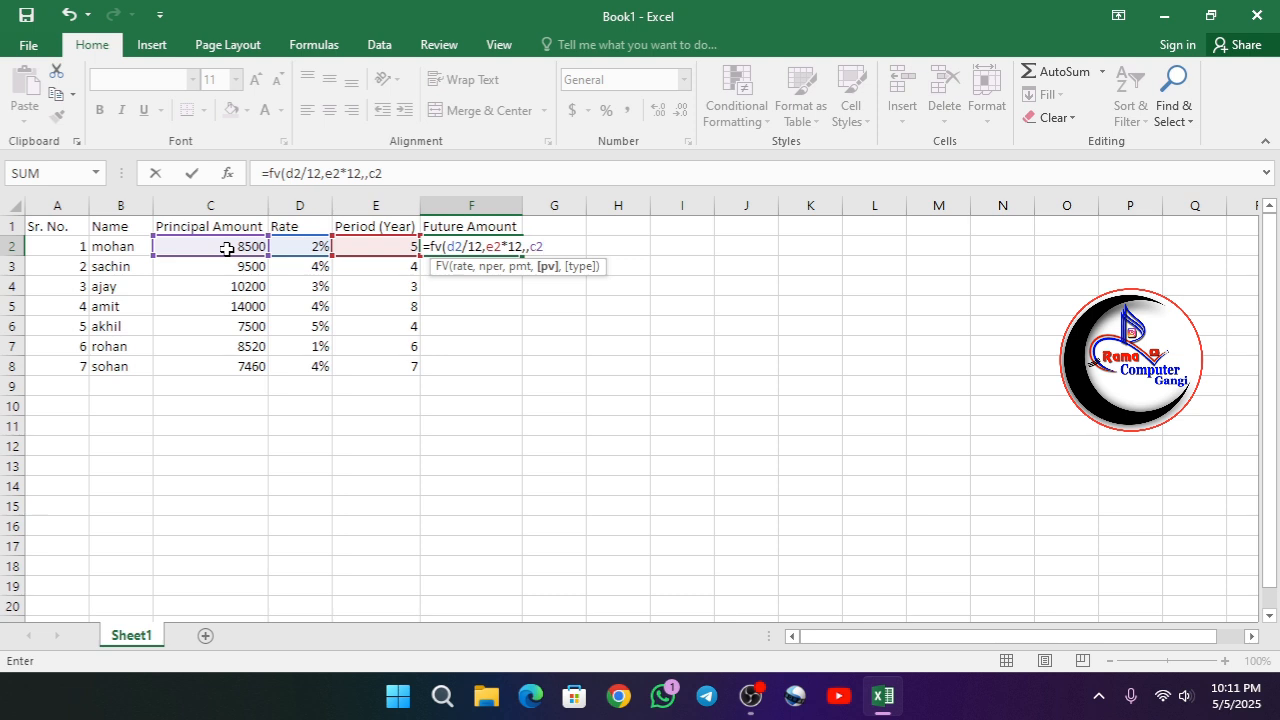
pyautogui.write(')')
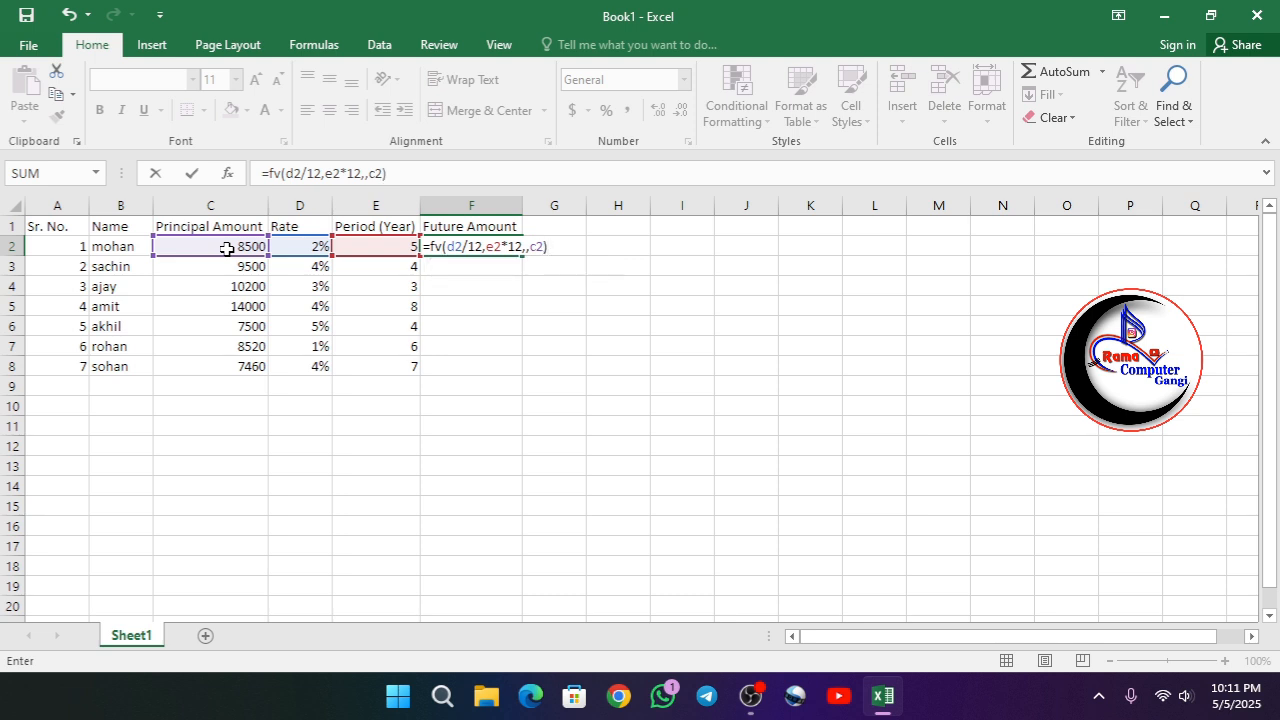
pyautogui.press('Return')
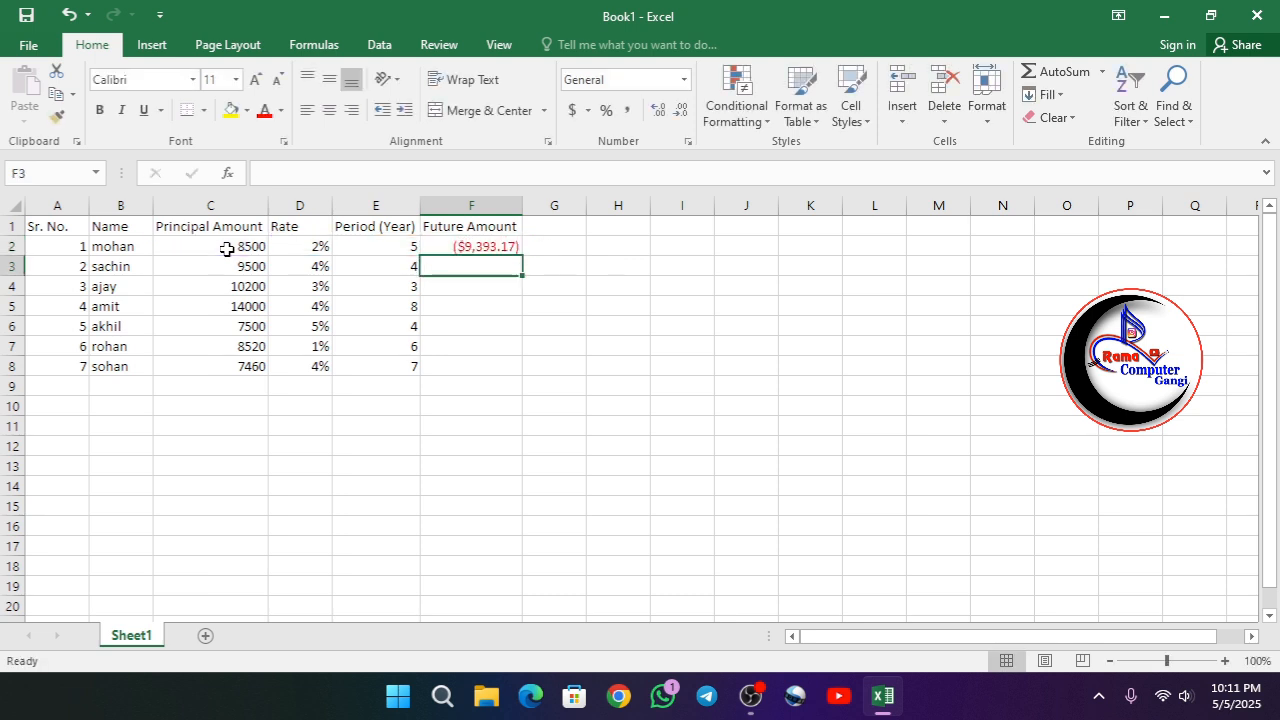
pyautogui.click(470, 245)
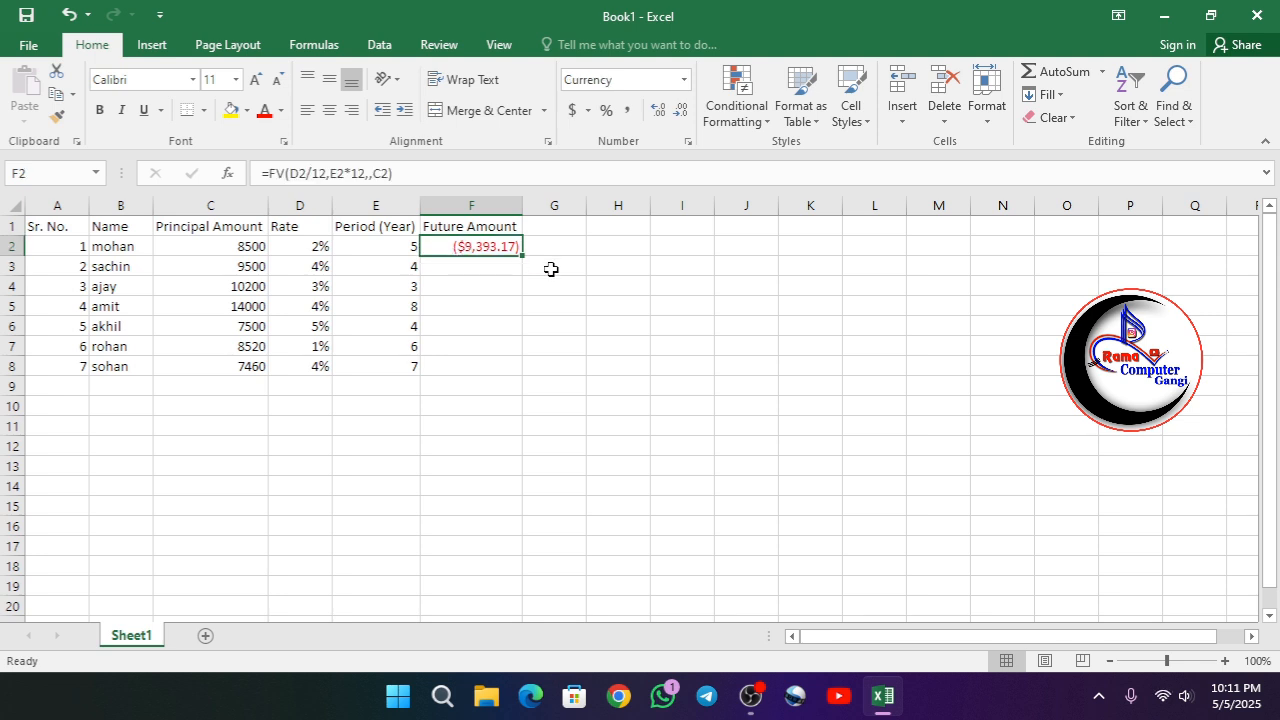
pyautogui.moveTo(521, 256)
pyautogui.mouseDown()
pyautogui.moveTo(525, 360)
pyautogui.moveTo(506, 253)
pyautogui.mouseUp()
# Begin an FV formula in F3 with the monthly rate D3/12 as its first argument
pyautogui.click(477, 264)
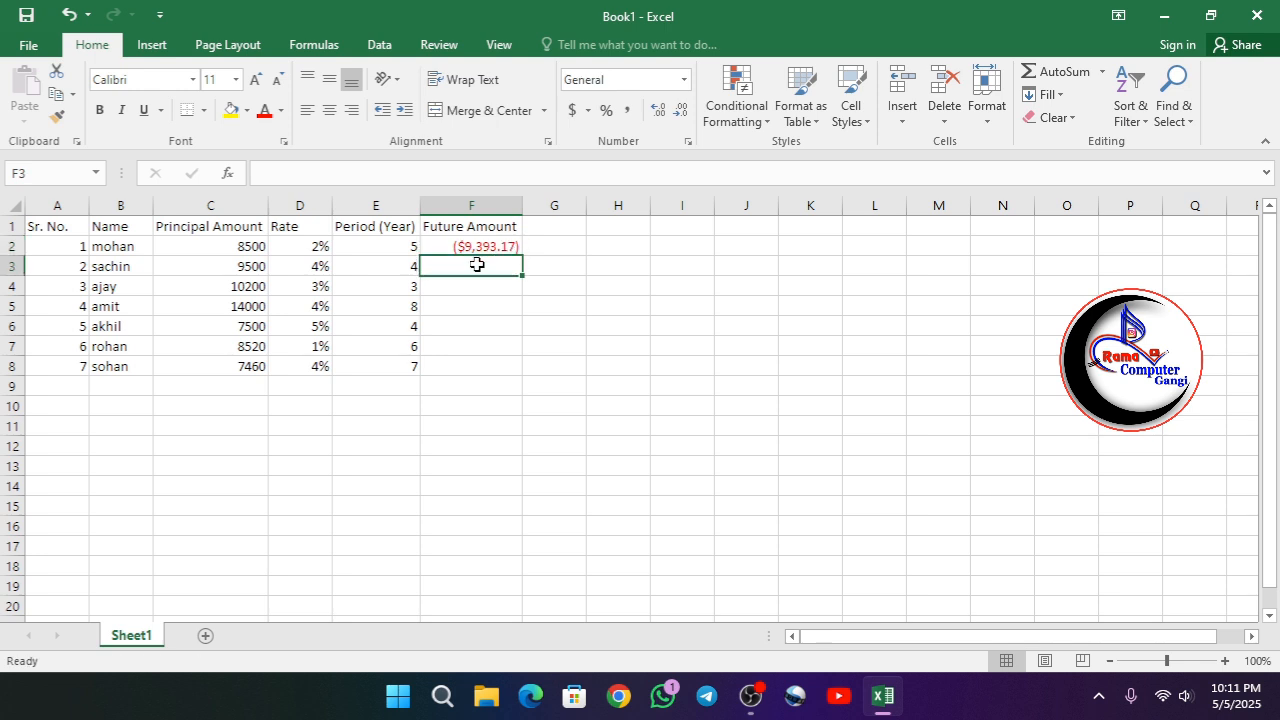
pyautogui.write('=')
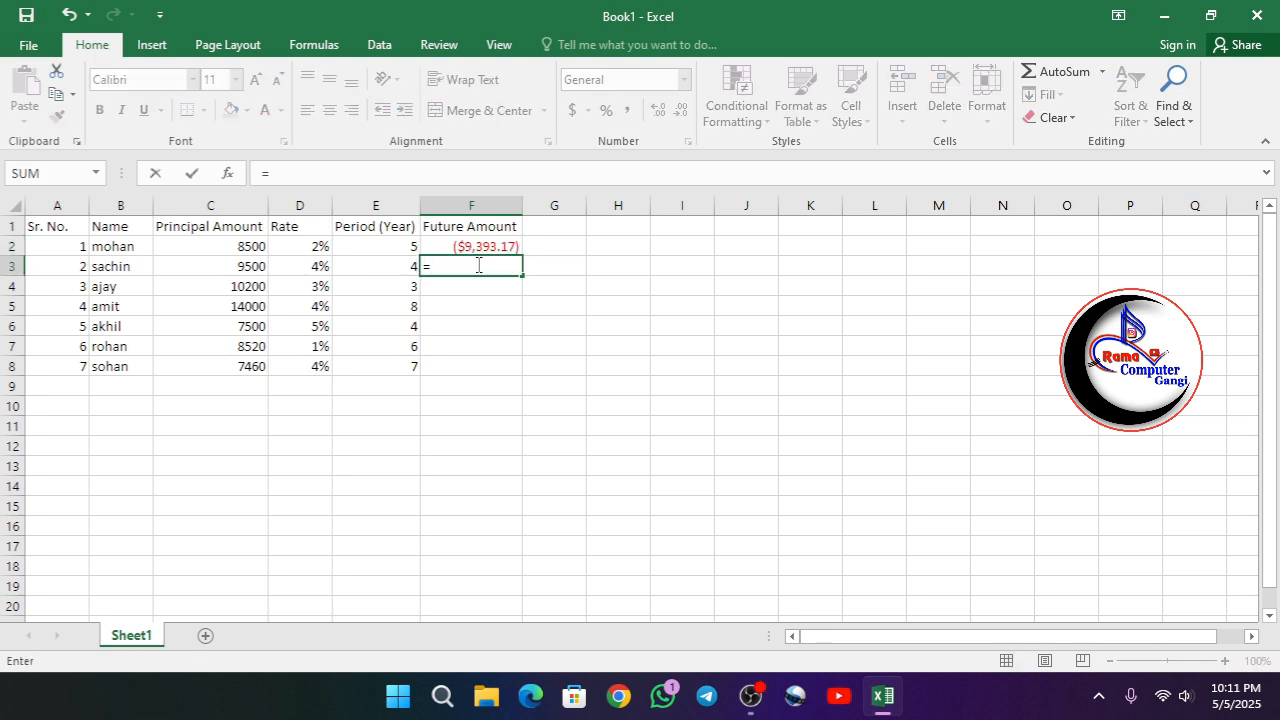
pyautogui.write('fv(')
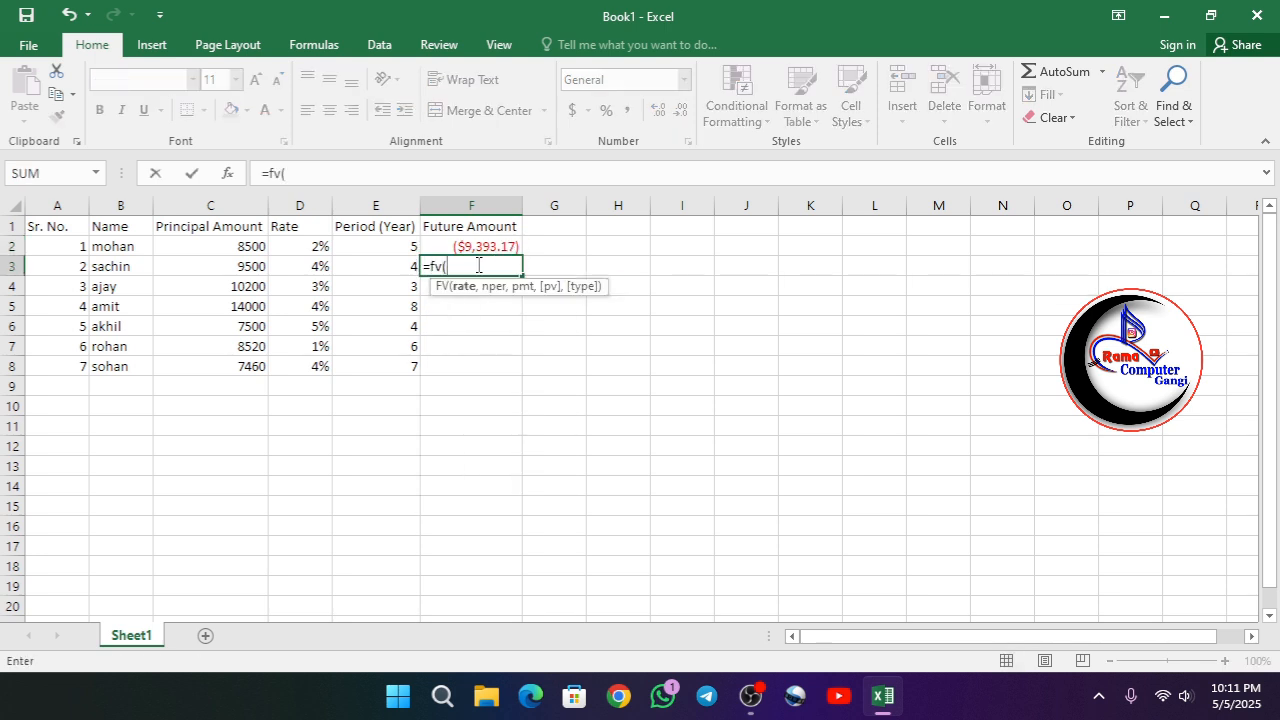
pyautogui.click(218, 263)
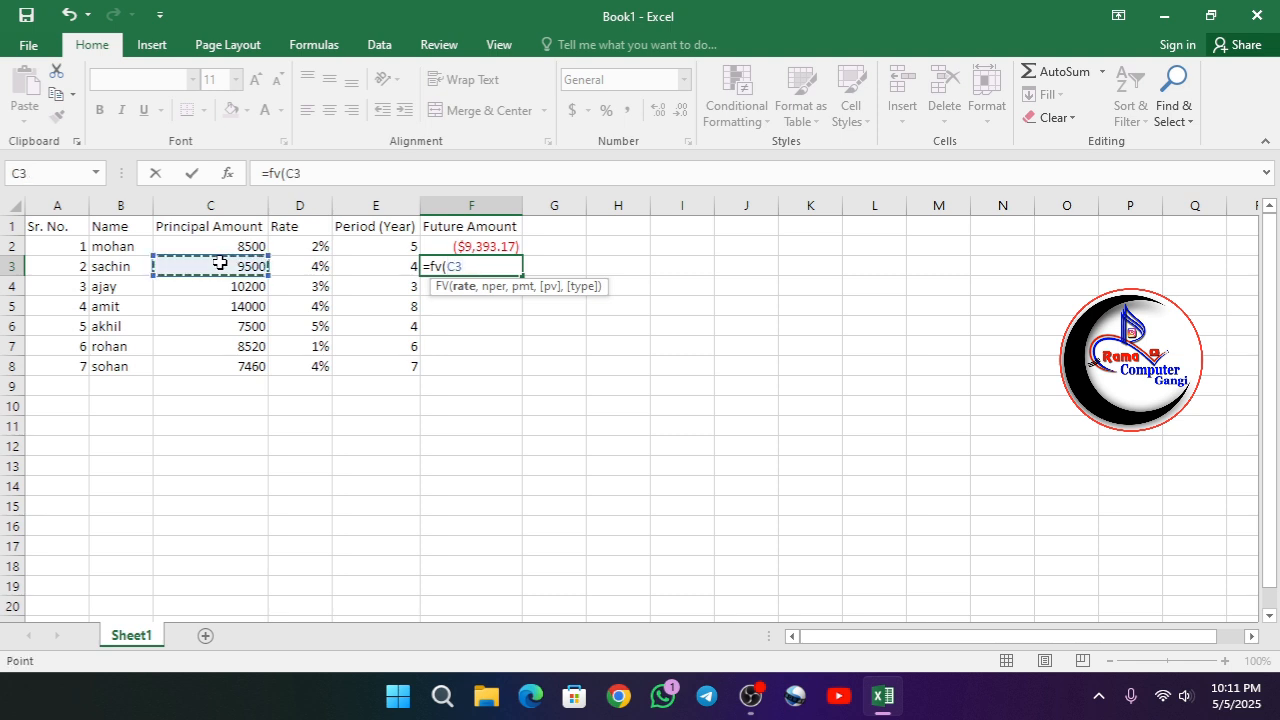
pyautogui.press('BackSpace')
pyautogui.press('BackSpace')
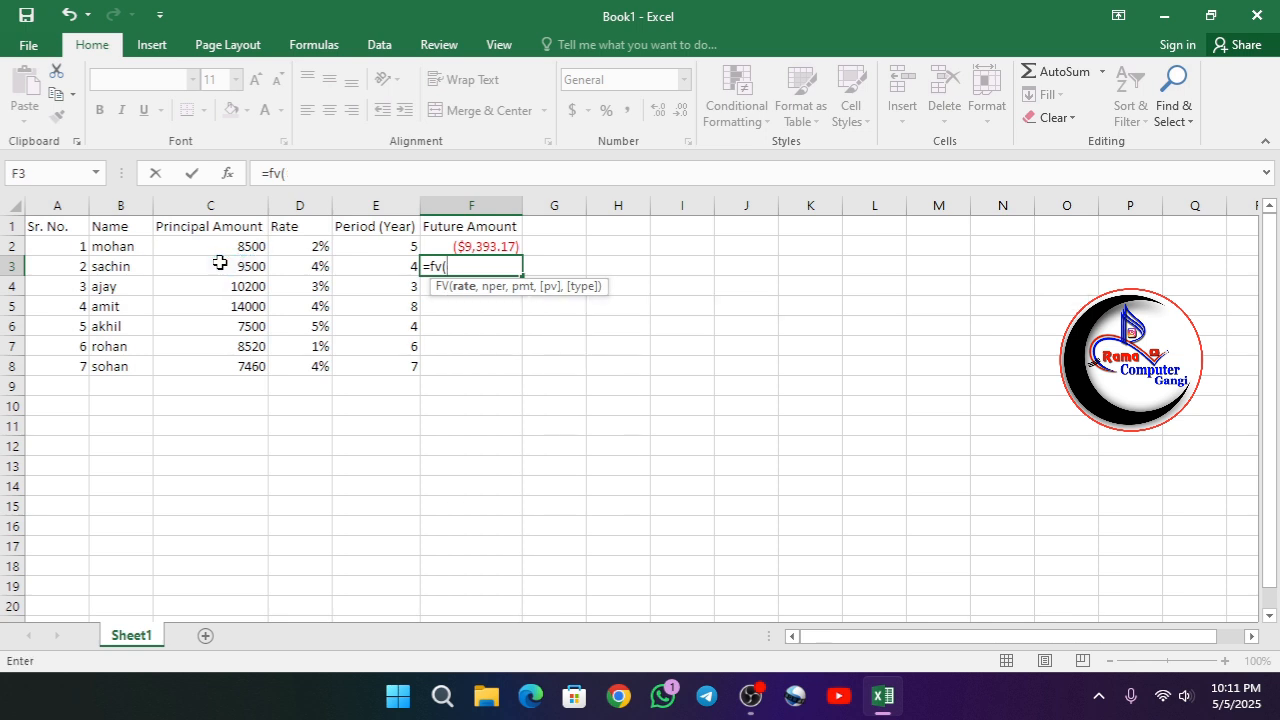
pyautogui.click(318, 268)
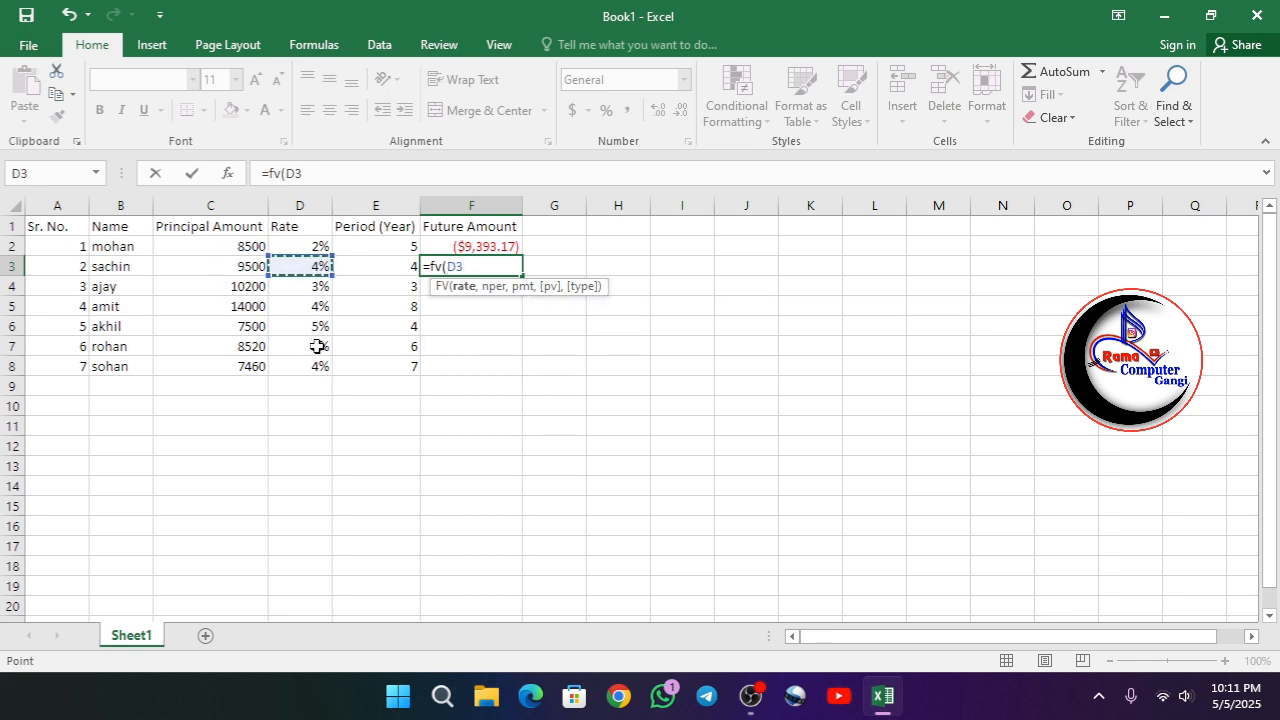
pyautogui.write('/12,')
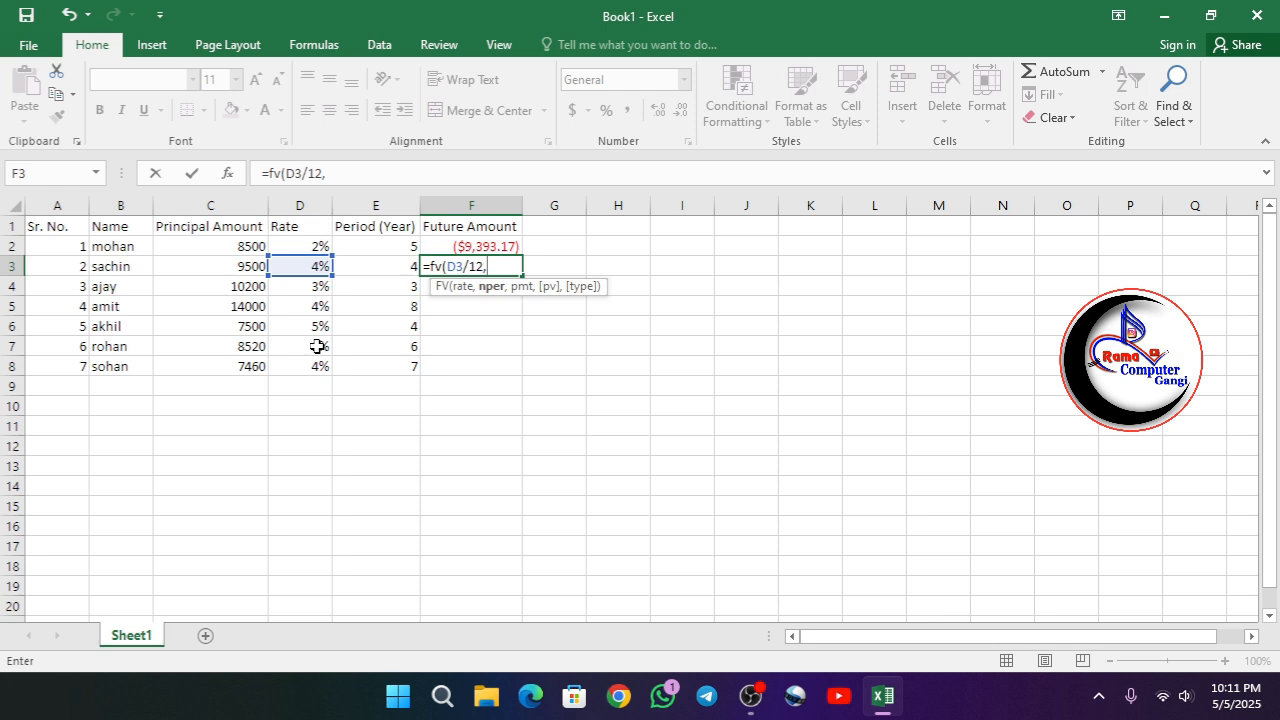
# Complete the FV formula in F3 with E3*12 as the number of periods, an empty payment and C3 as present value
pyautogui.click(384, 265)
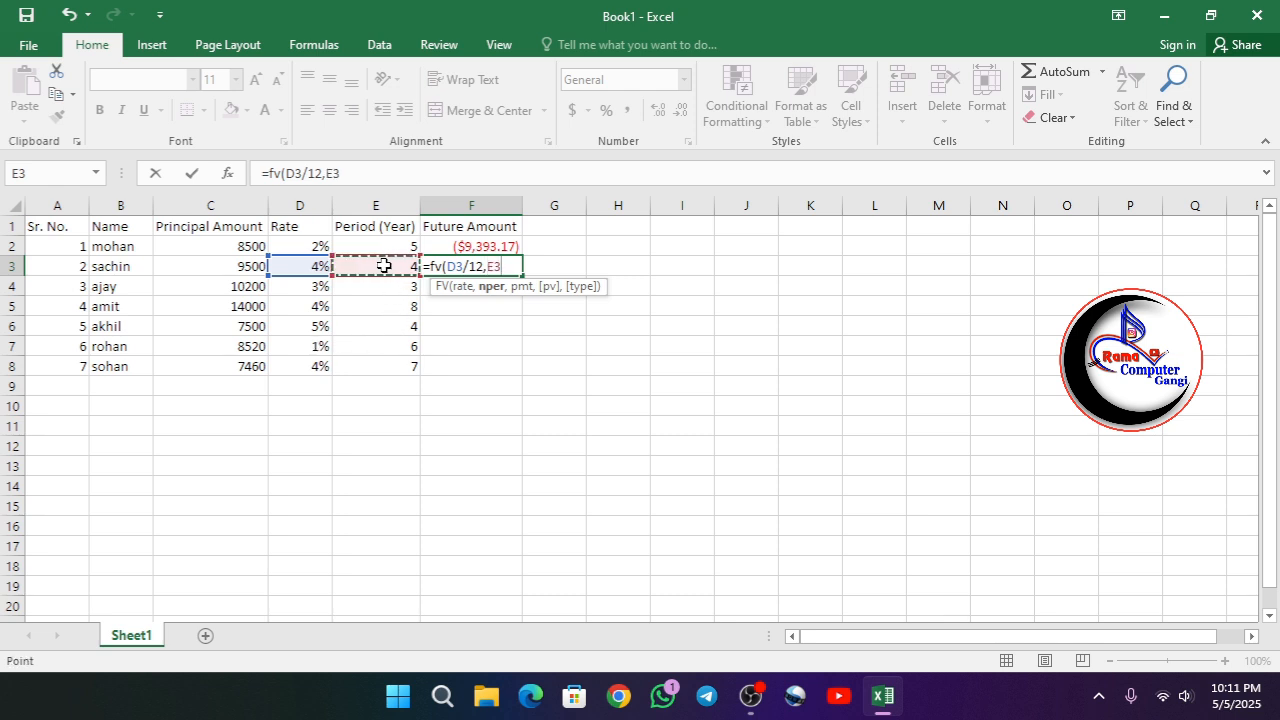
pyautogui.write('*12,,')
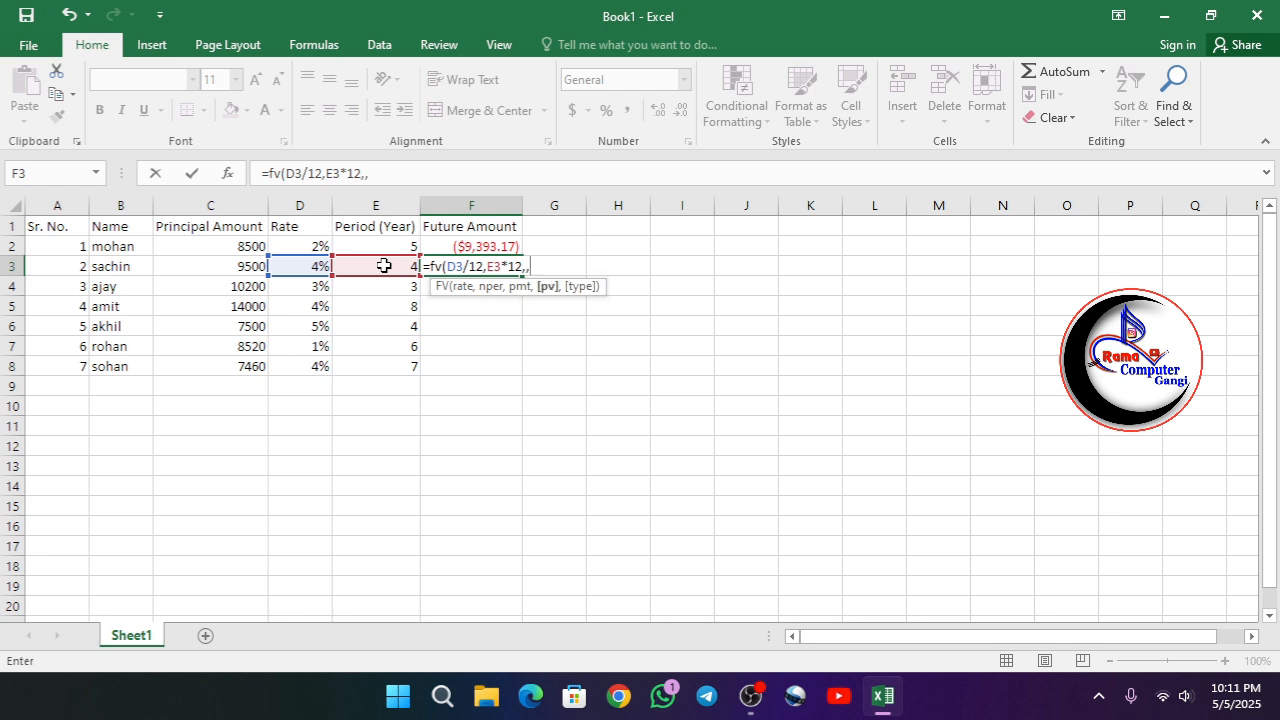
pyautogui.click(205, 268)
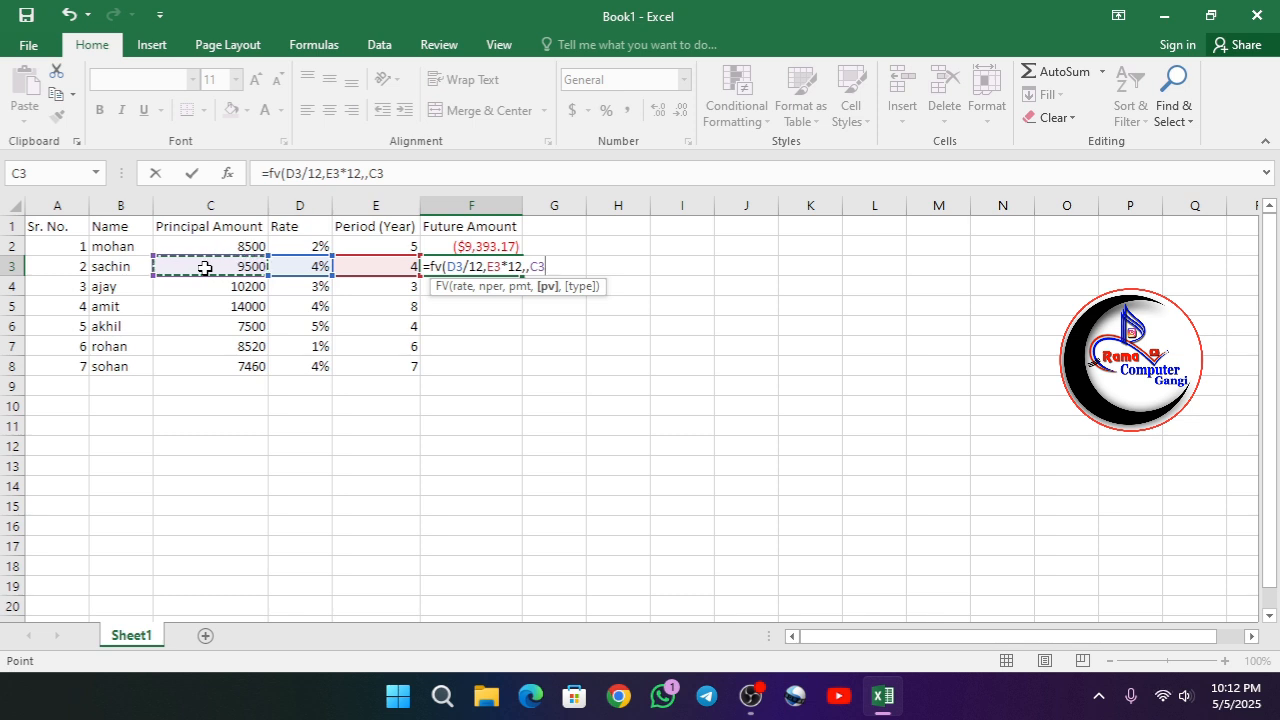
pyautogui.write(')')
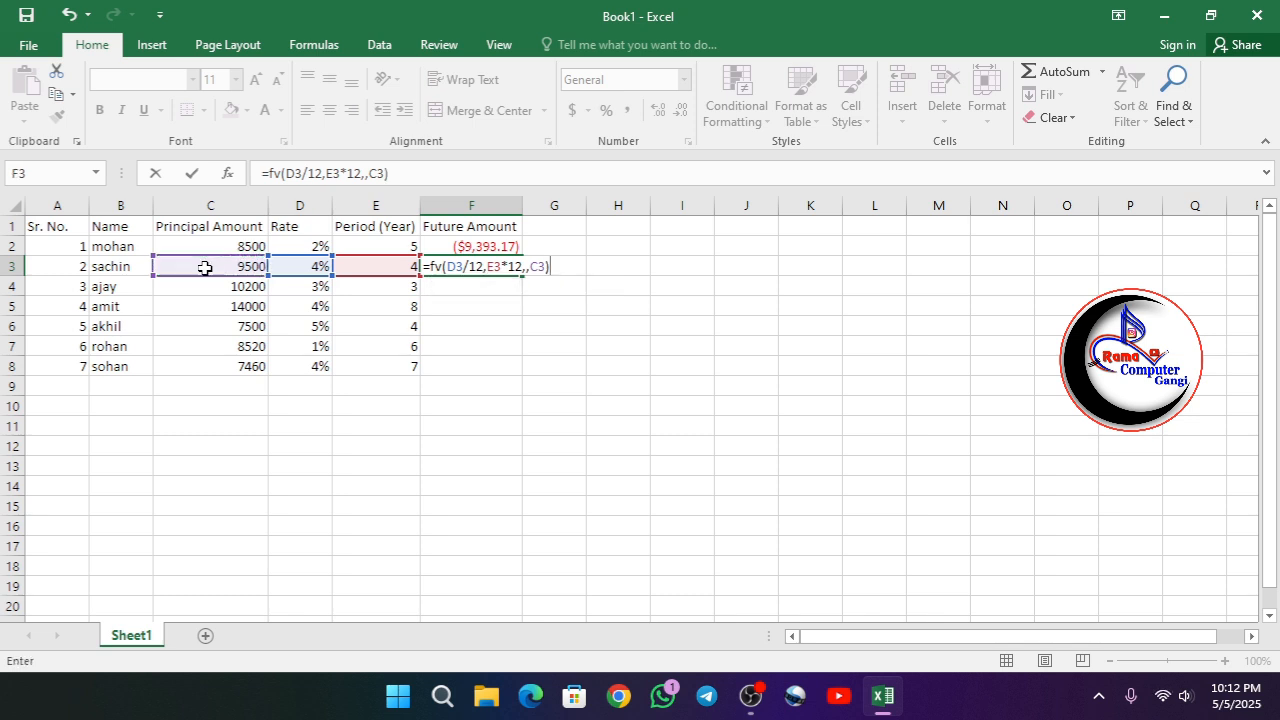
pyautogui.press('Return')
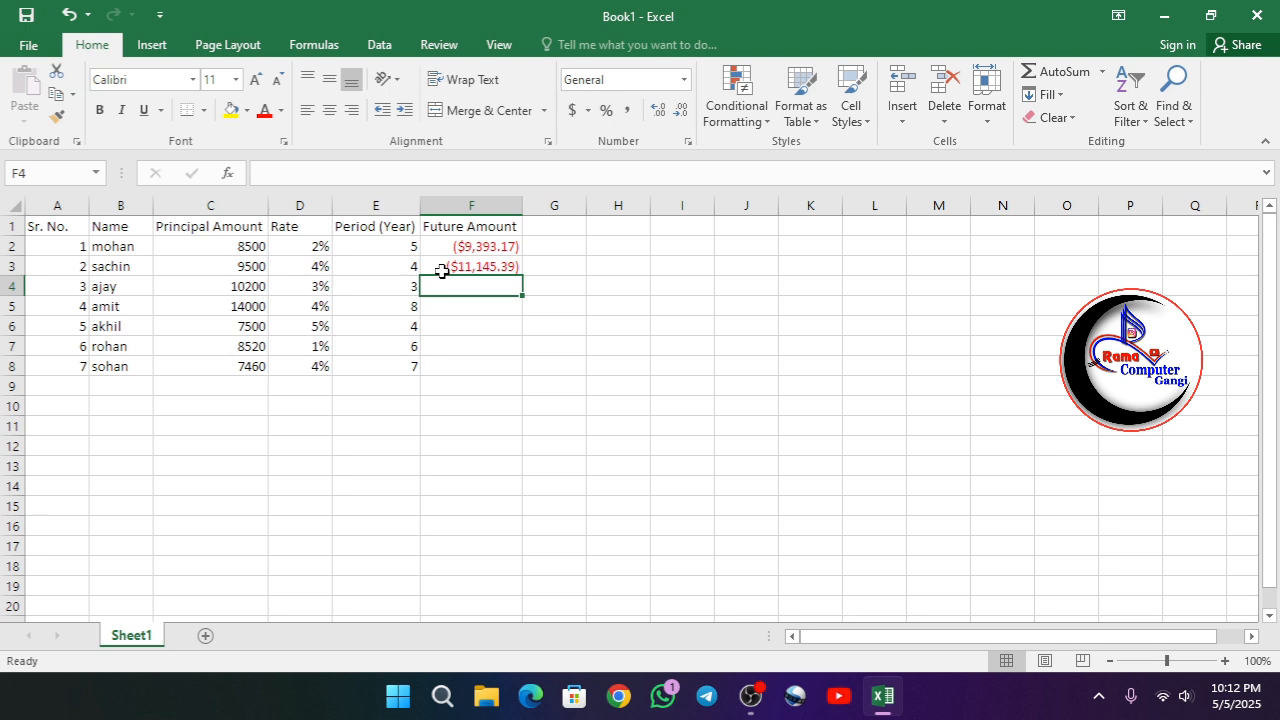
# Fill the FV formula from F2 down through F8 to calculate the future amount for every row
pyautogui.click(499, 248)
pyautogui.moveTo(522, 256); pyautogui.dragTo(522, 361)
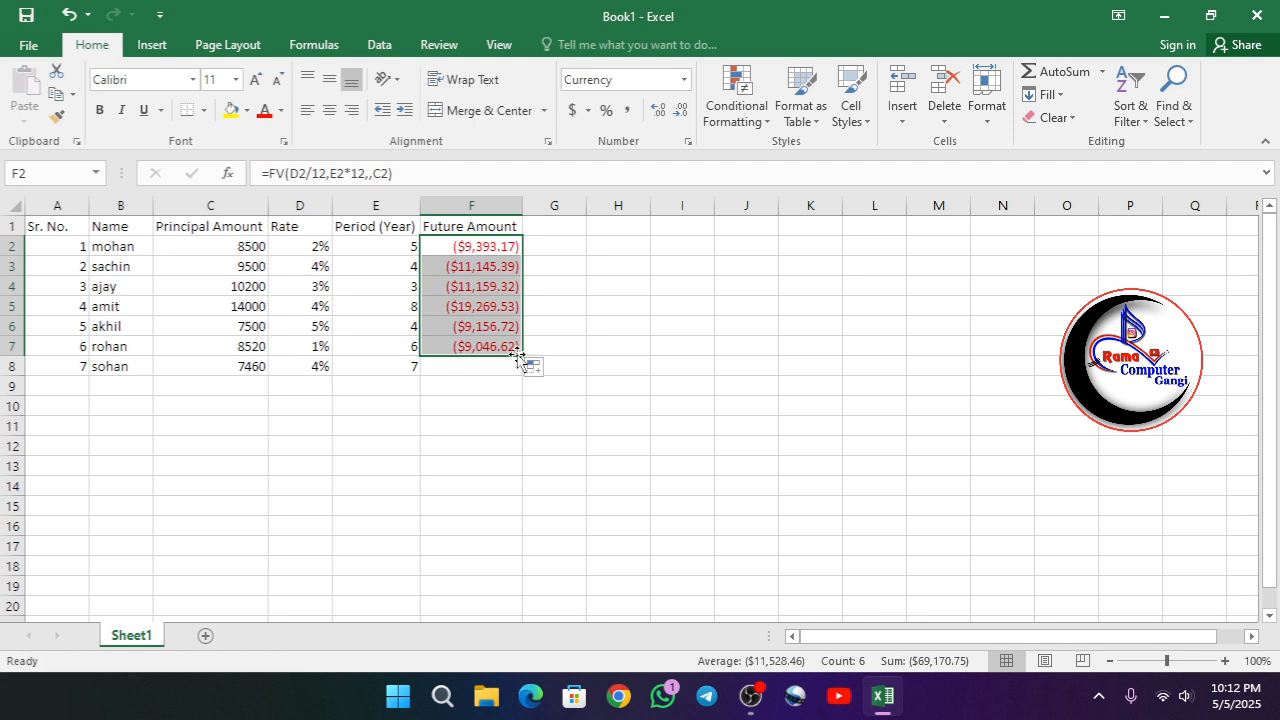
pyautogui.moveTo(522, 357); pyautogui.dragTo(527, 376)
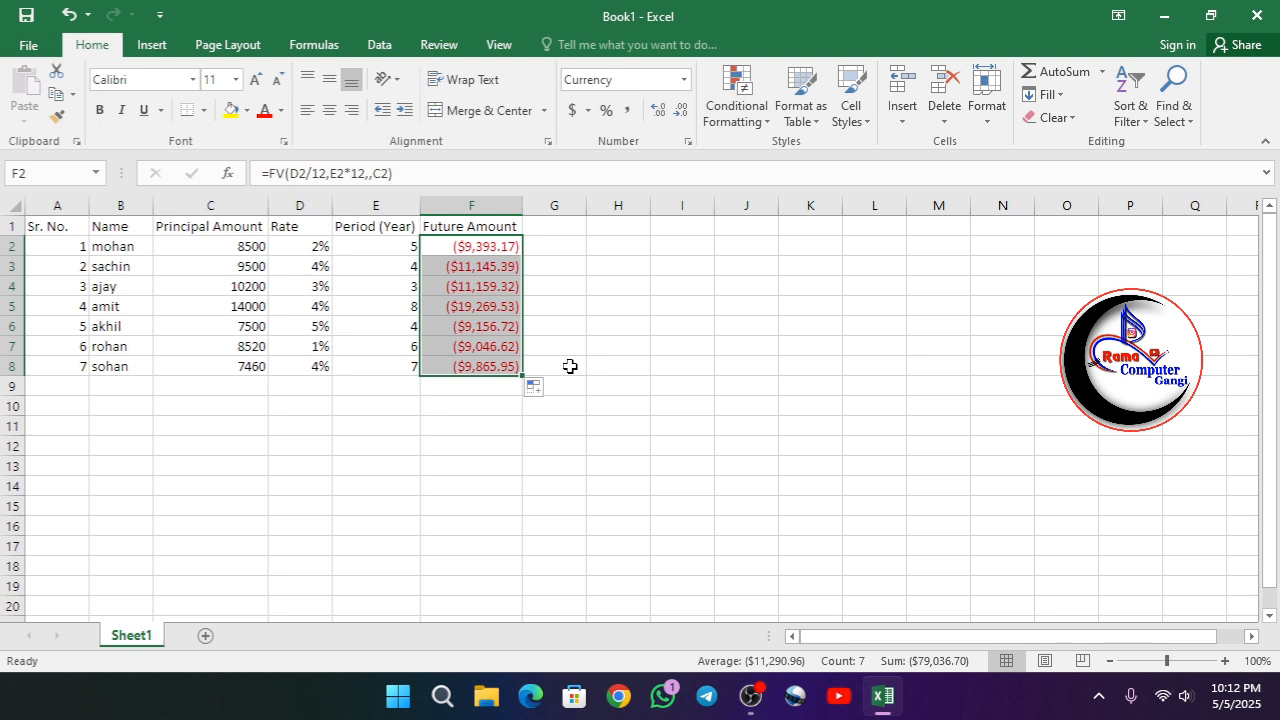
pyautogui.click(40, 385)
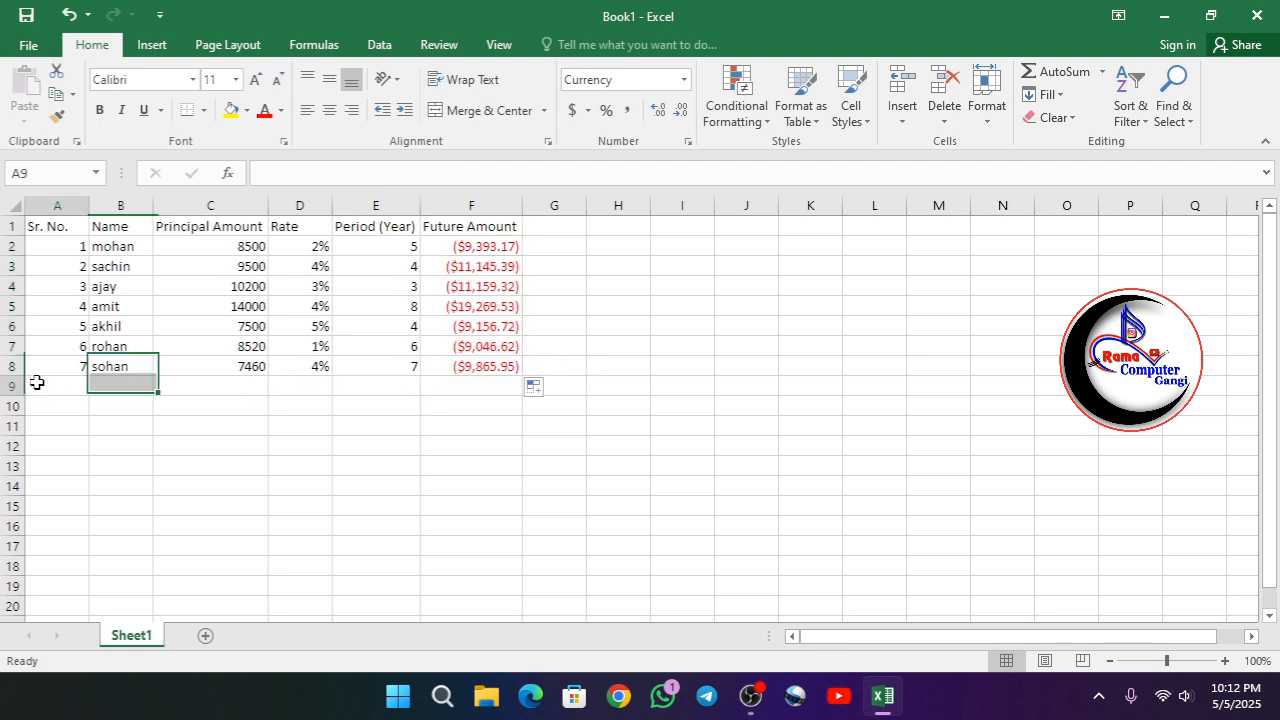